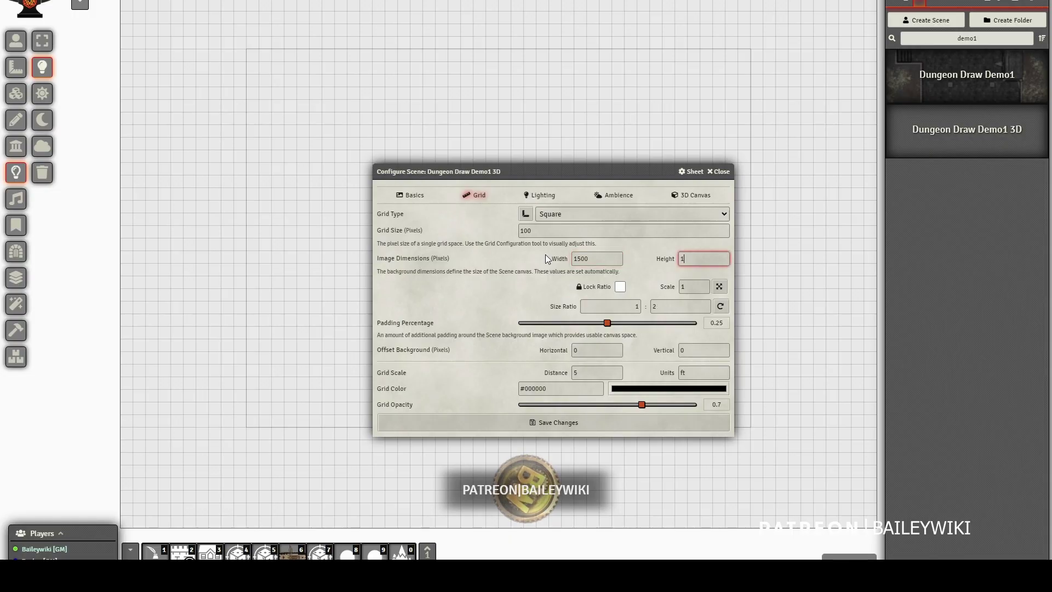
# Save the Dungeon Draw Demo1 3D scene with image dimensions of 1500 by 1500 pixels
pyautogui.click(581, 426)
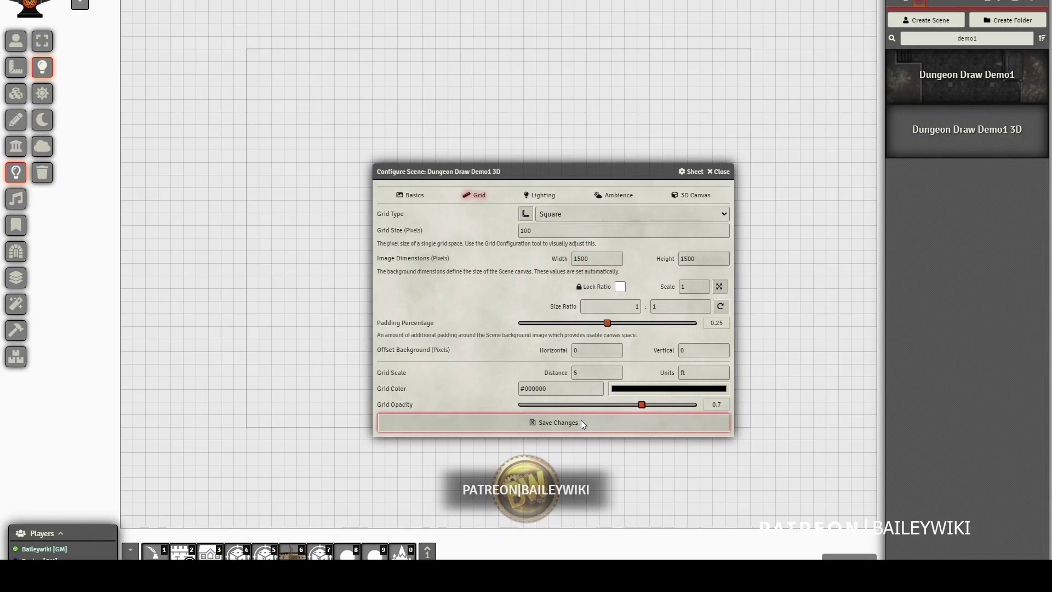
pyautogui.click(451, 309)
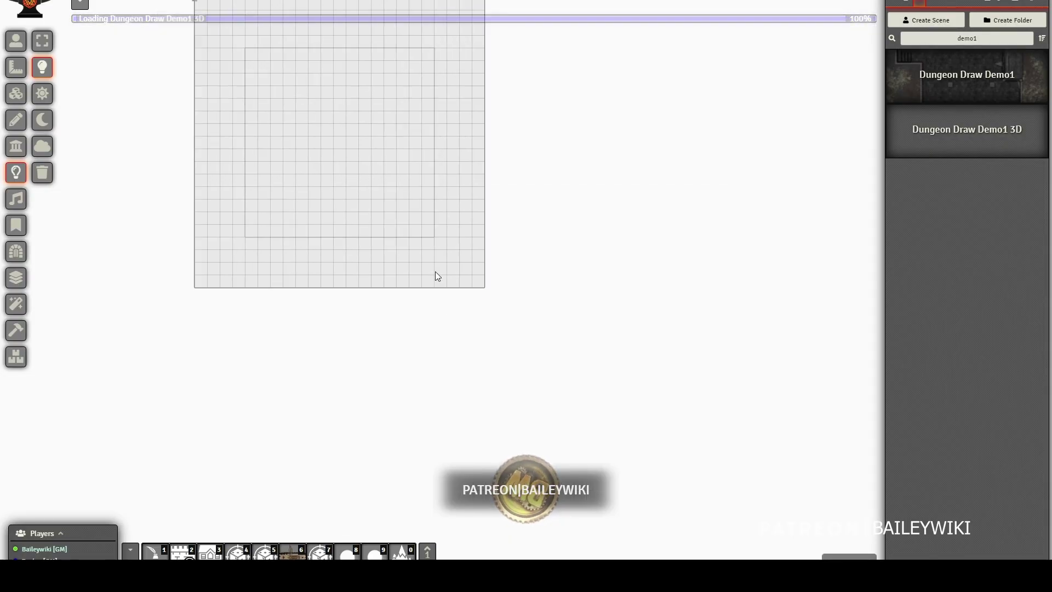
pyautogui.scroll(-1, 451, 261)
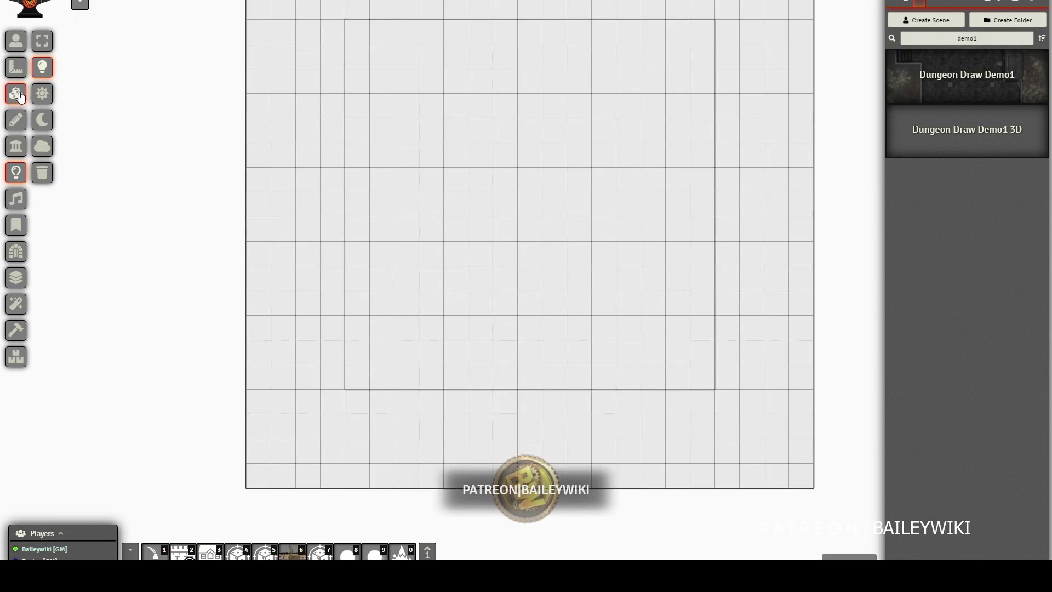
# Examine the custom themes and their import options in the Dungeon Draw configuration, and close it without importing
pyautogui.click(24, 250)
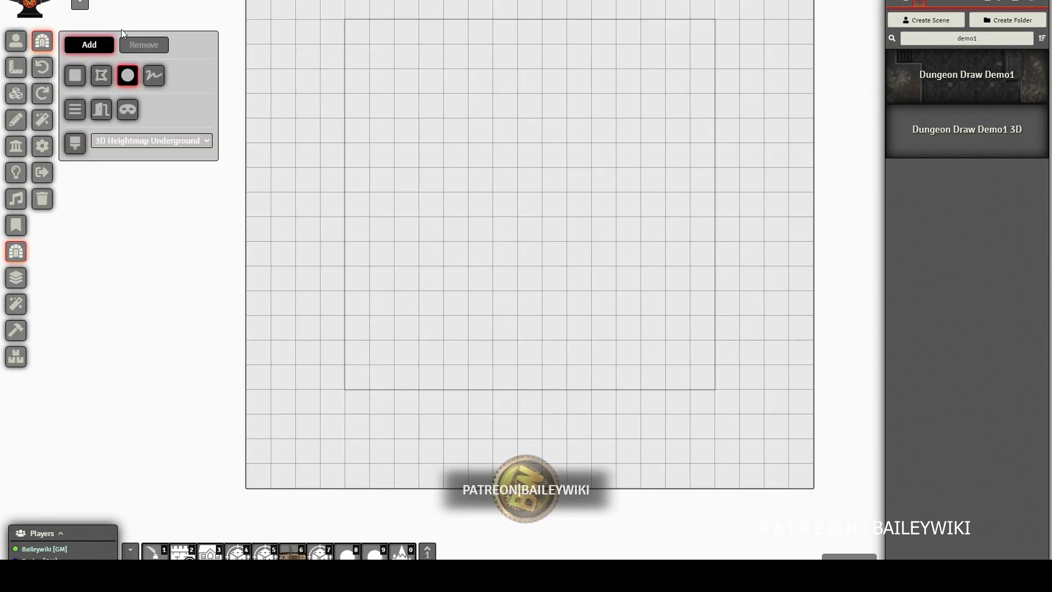
pyautogui.click(42, 146)
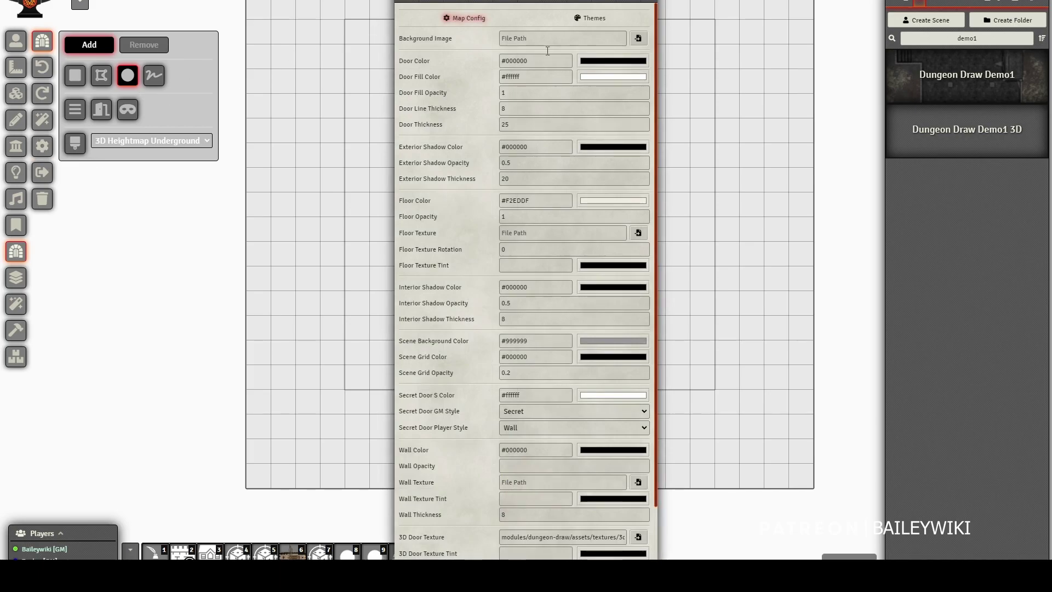
pyautogui.click(593, 20)
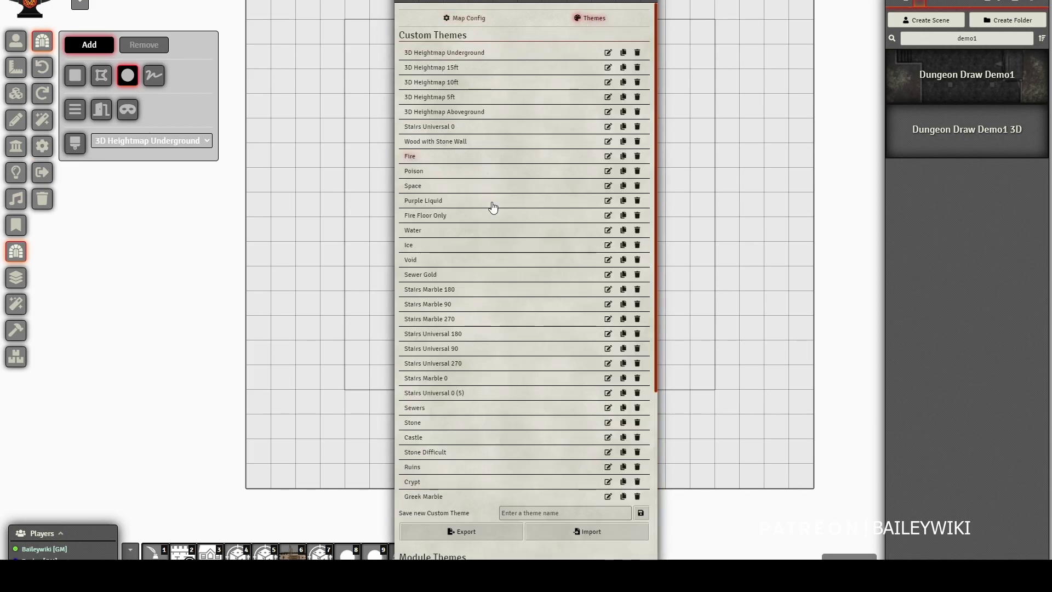
pyautogui.click(610, 534)
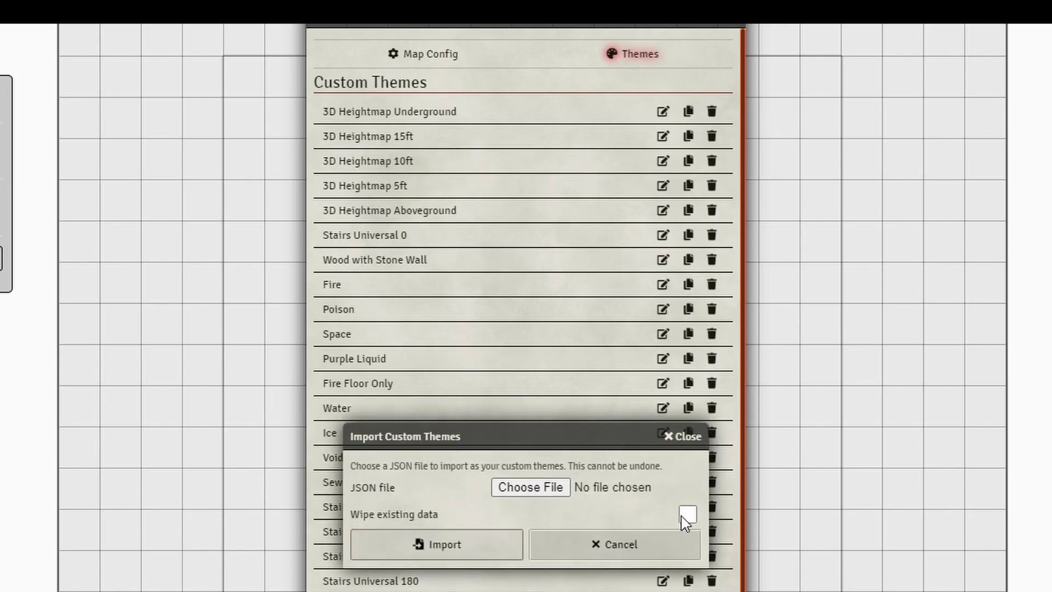
pyautogui.click(682, 437)
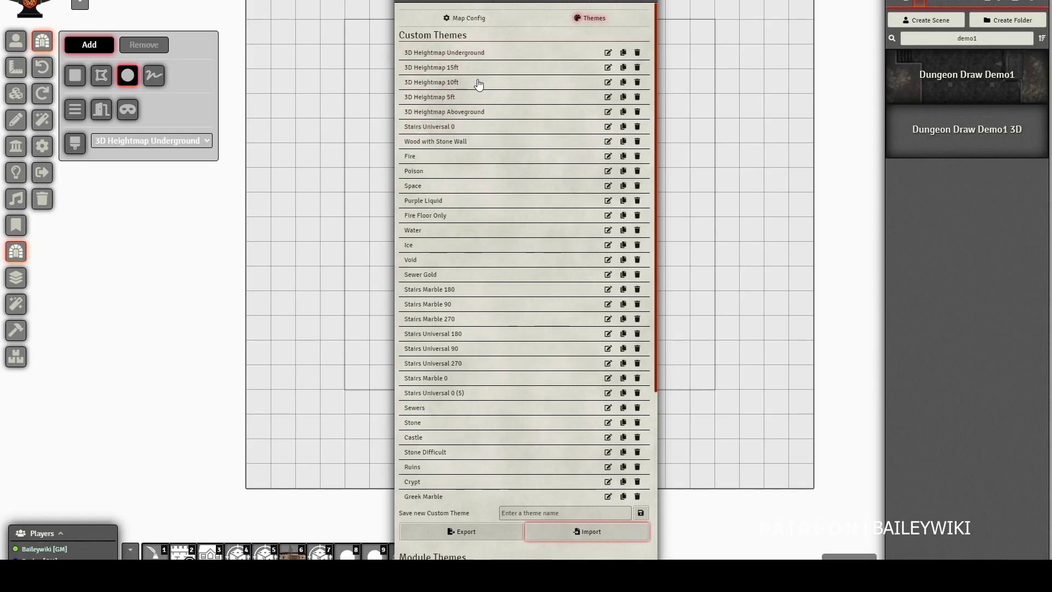
pyautogui.click(651, 0)
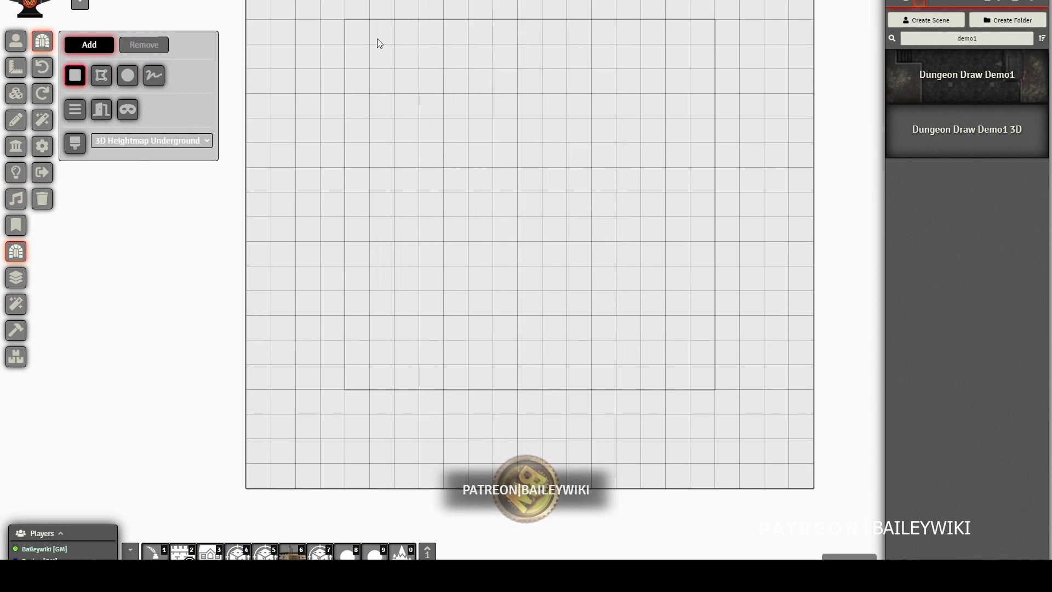
# Draw a large rectangular room about 14.5 by 10.5 squares, with an L-shaped corridor from its lower edge to a small room below
pyautogui.moveTo(499, 157); pyautogui.dragTo(497, 158)
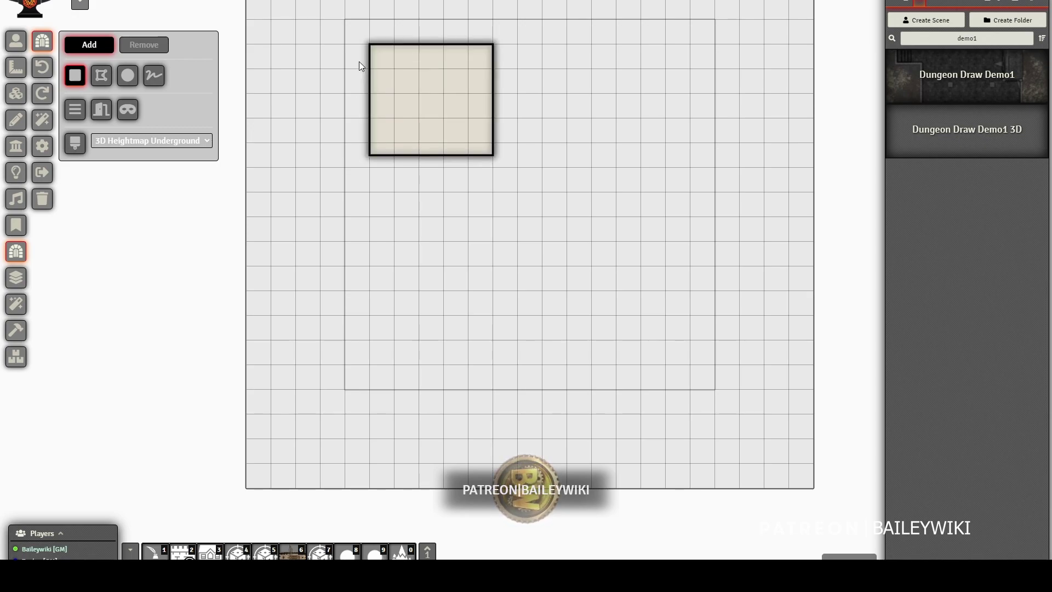
pyautogui.hotkey('ctrl', 'z')
pyautogui.moveTo(483, 127); pyautogui.dragTo(710, 294)
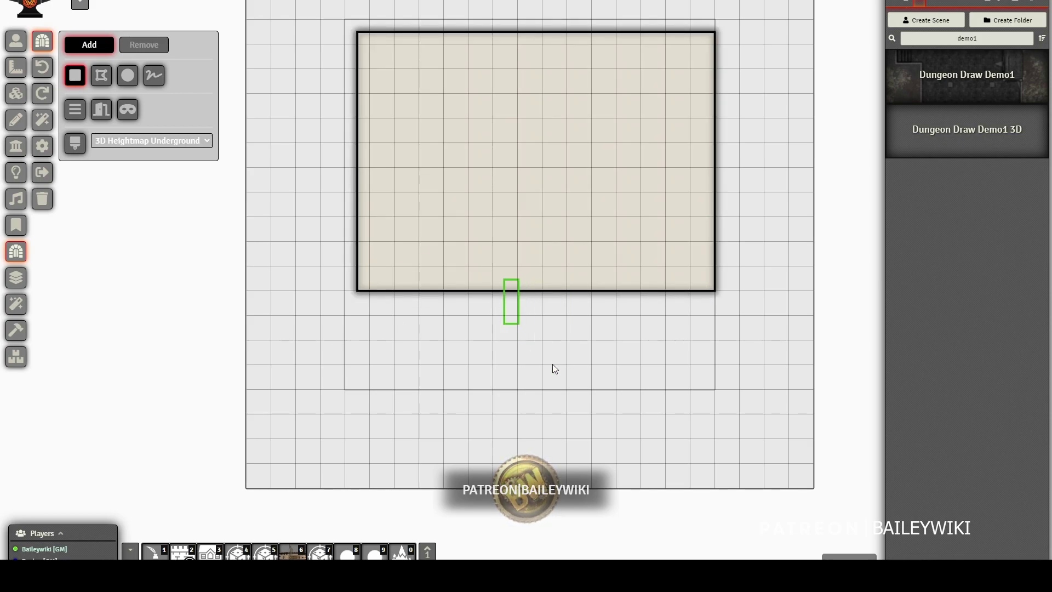
pyautogui.moveTo(568, 386); pyautogui.dragTo(711, 388)
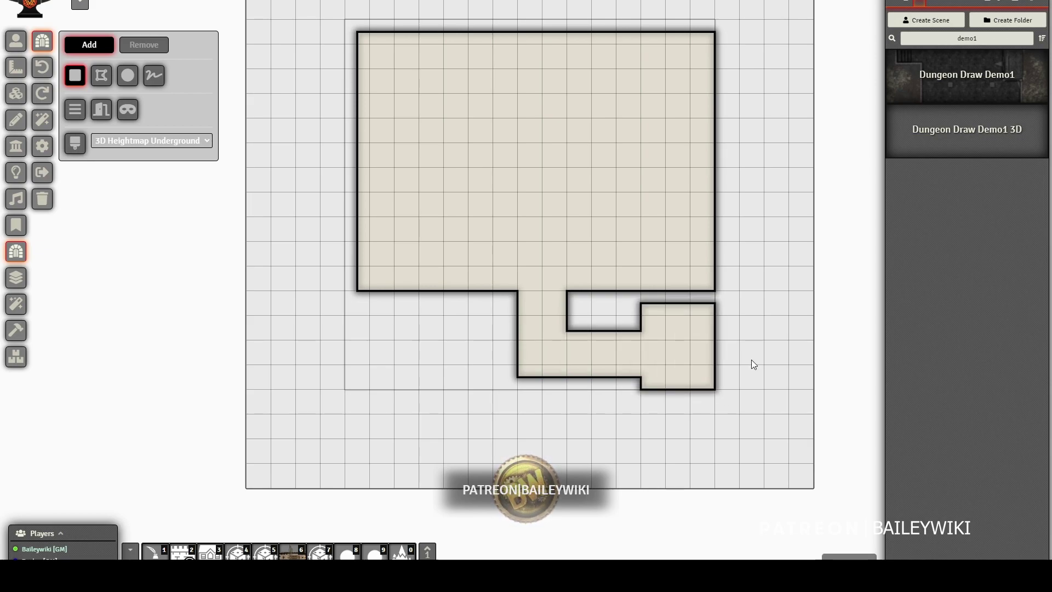
# Apply the custom theme 3D Heightmap Underground to the whole dungeon and close the configuration
pyautogui.click(50, 145)
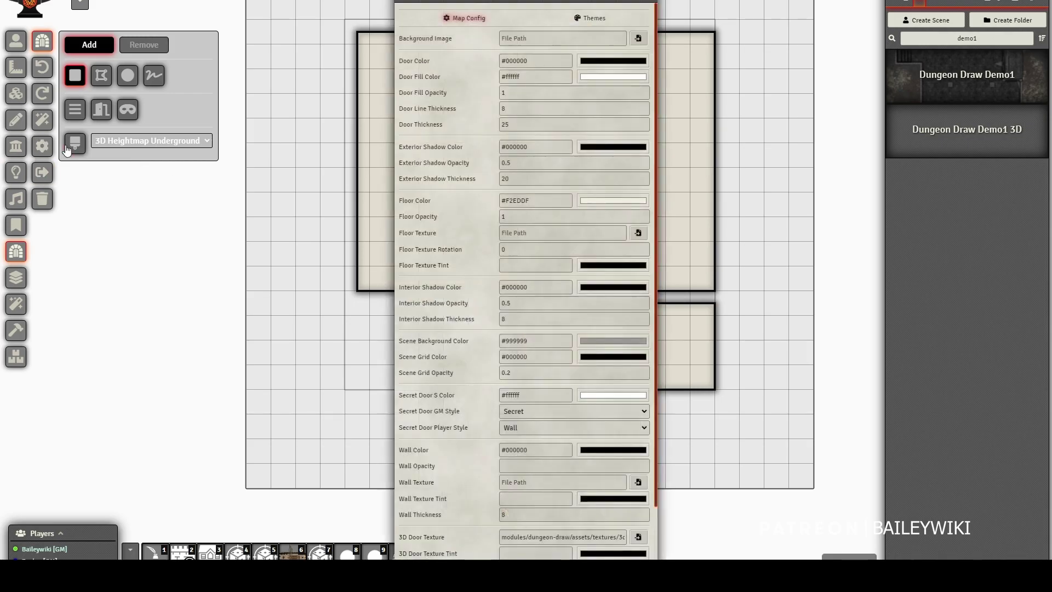
pyautogui.click(594, 19)
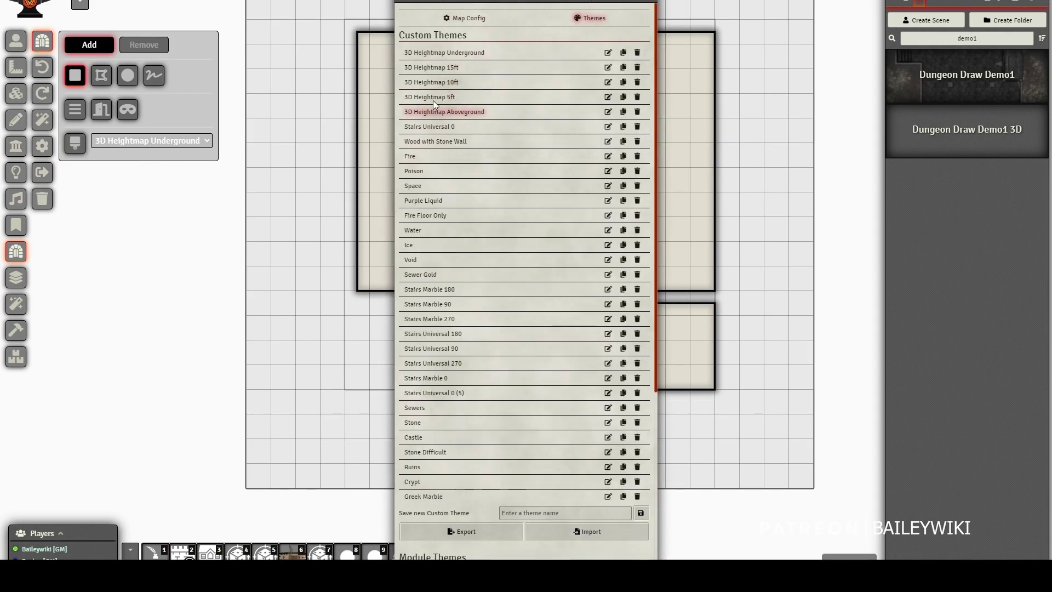
pyautogui.click(452, 54)
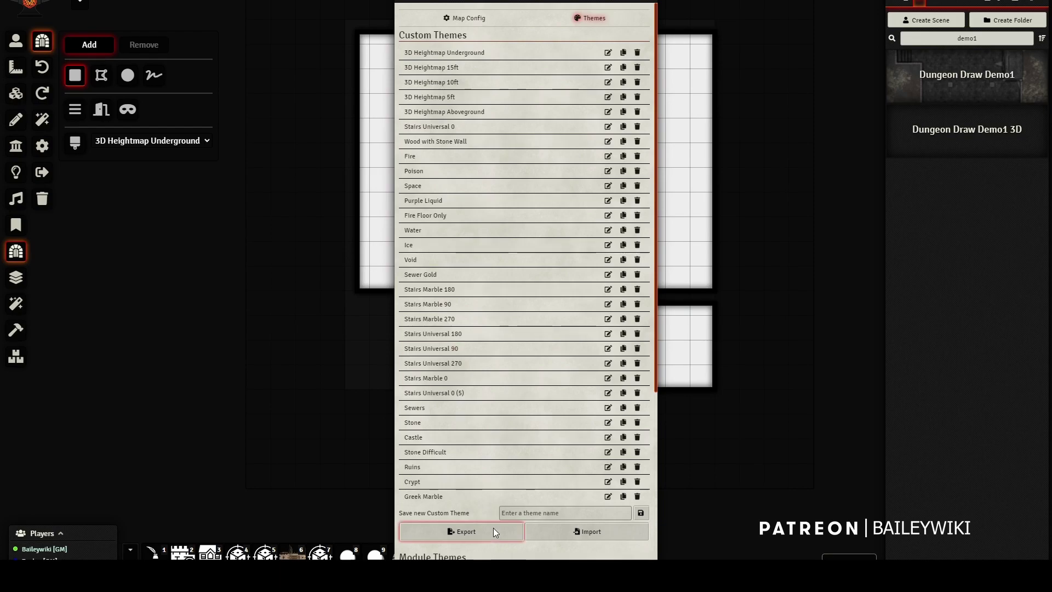
pyautogui.click(646, 2)
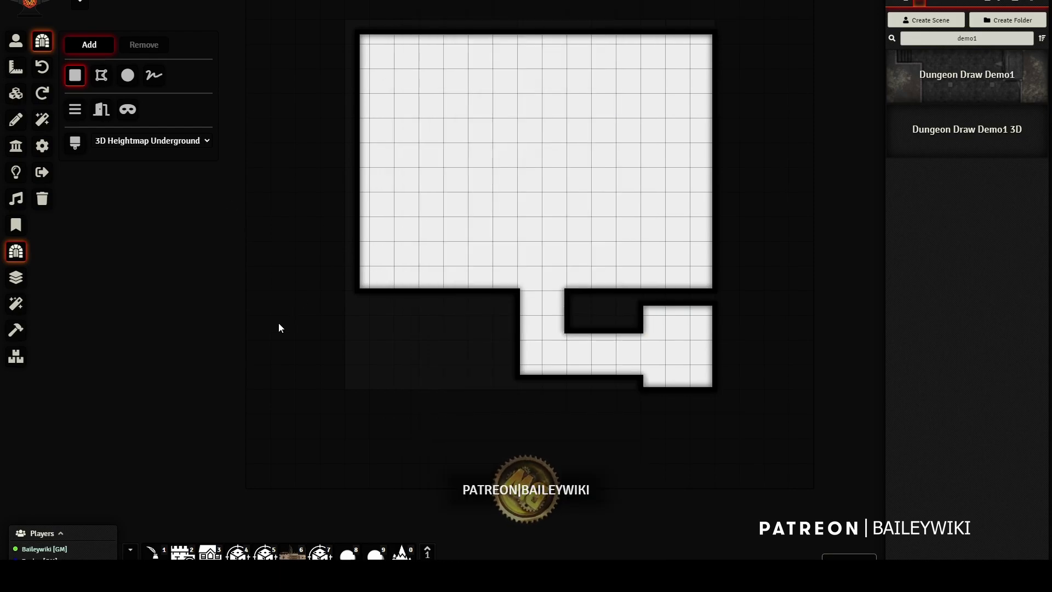
# Paint the small lower room with the 3D Heightmap 15ft theme
pyautogui.scroll(10, 559, 329)
pyautogui.scroll(-4, 538, 280)
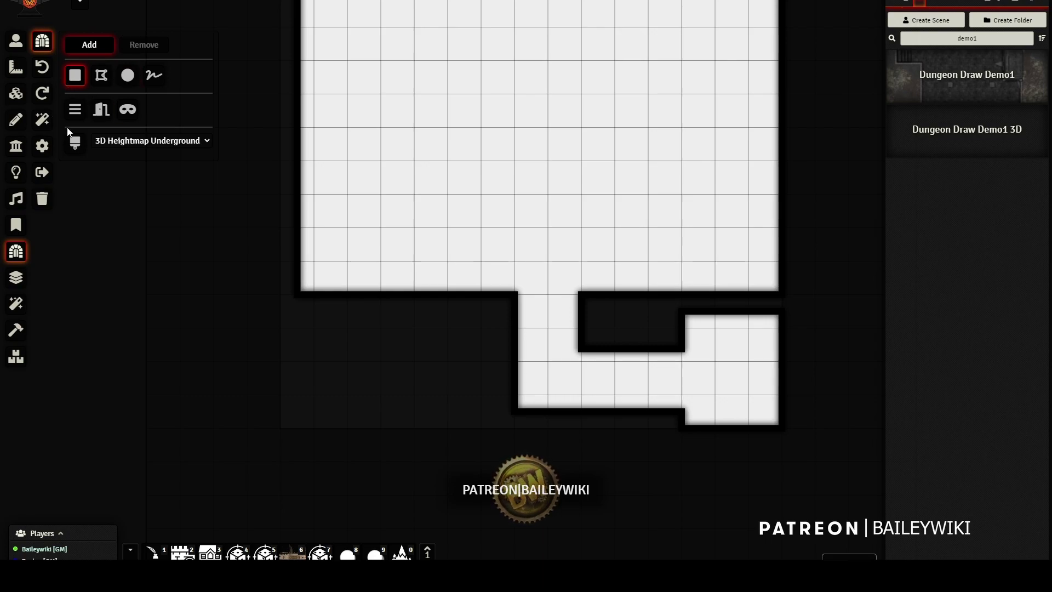
pyautogui.click(123, 141)
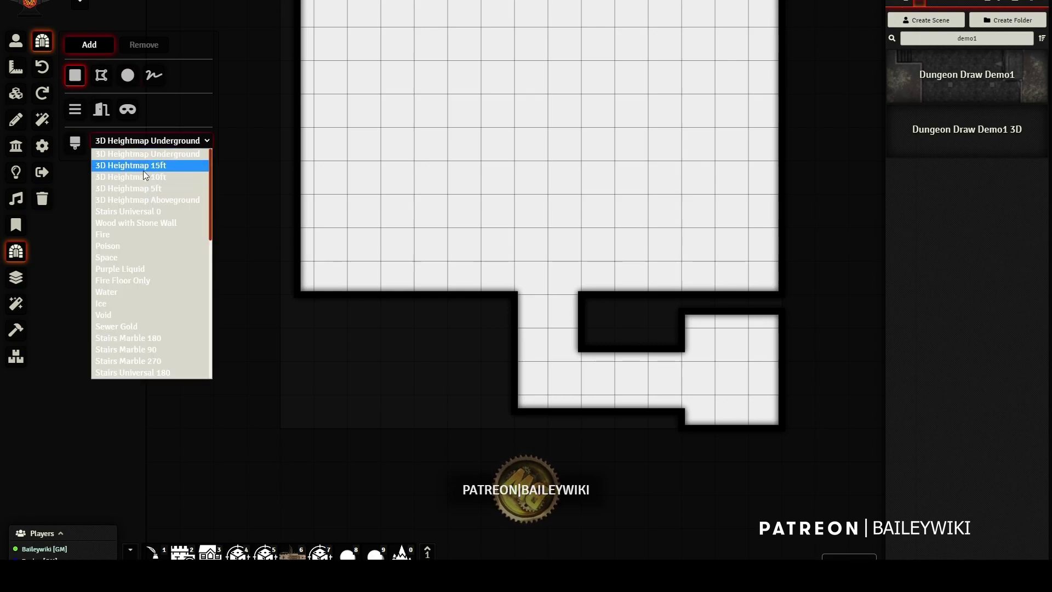
pyautogui.click(143, 166)
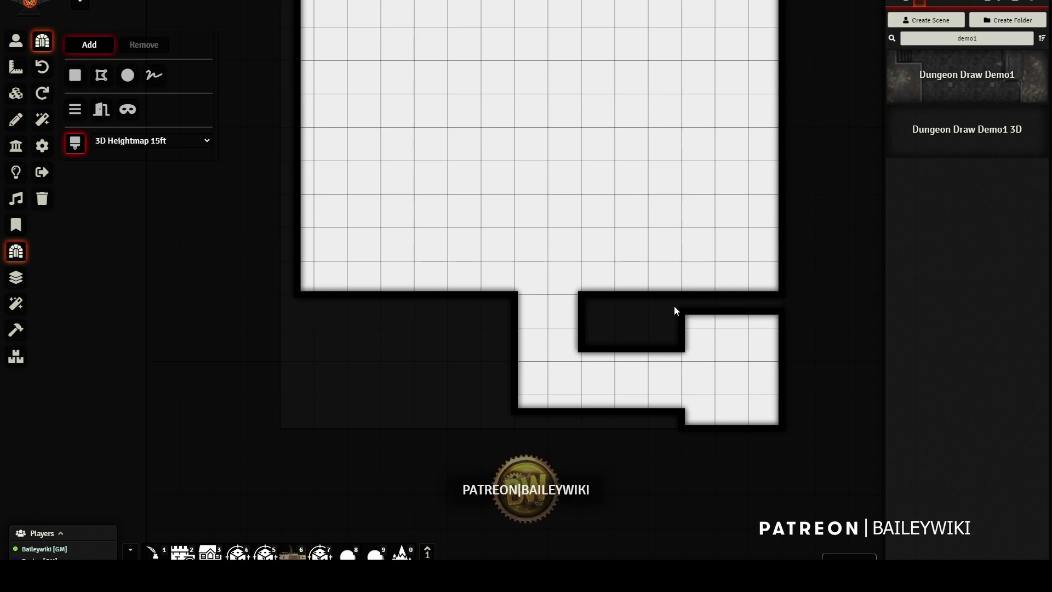
pyautogui.moveTo(675, 313)
pyautogui.mouseDown()
pyautogui.moveTo(677, 433)
pyautogui.moveTo(808, 424)
pyautogui.moveTo(780, 431)
pyautogui.moveTo(781, 310)
pyautogui.mouseUp()
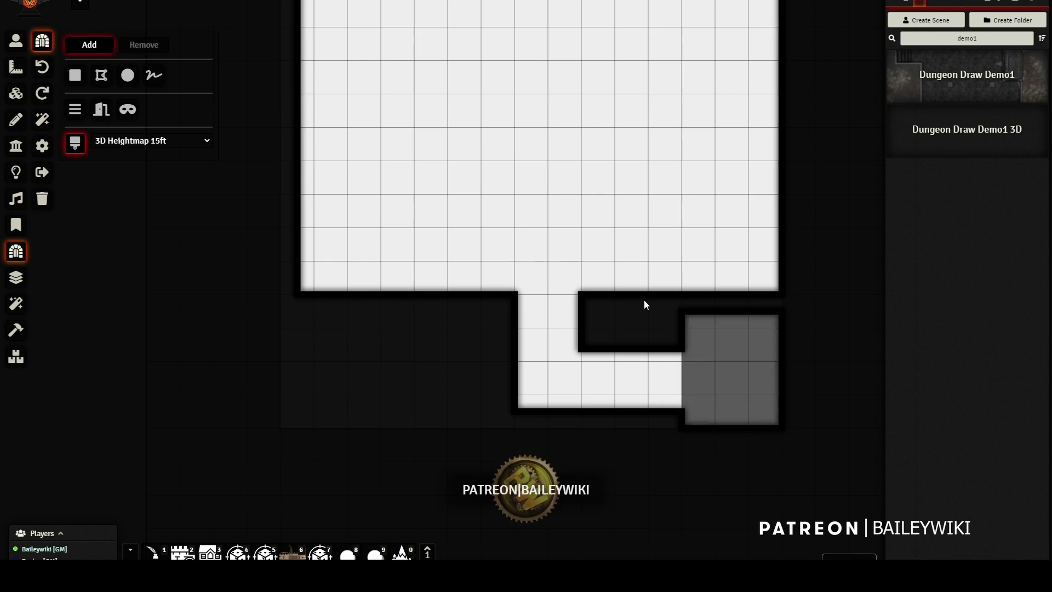
# Paint a full-width band along the large room's upper wall with the 3D Heightmap 15ft theme
pyautogui.scroll(-3, 337, 142)
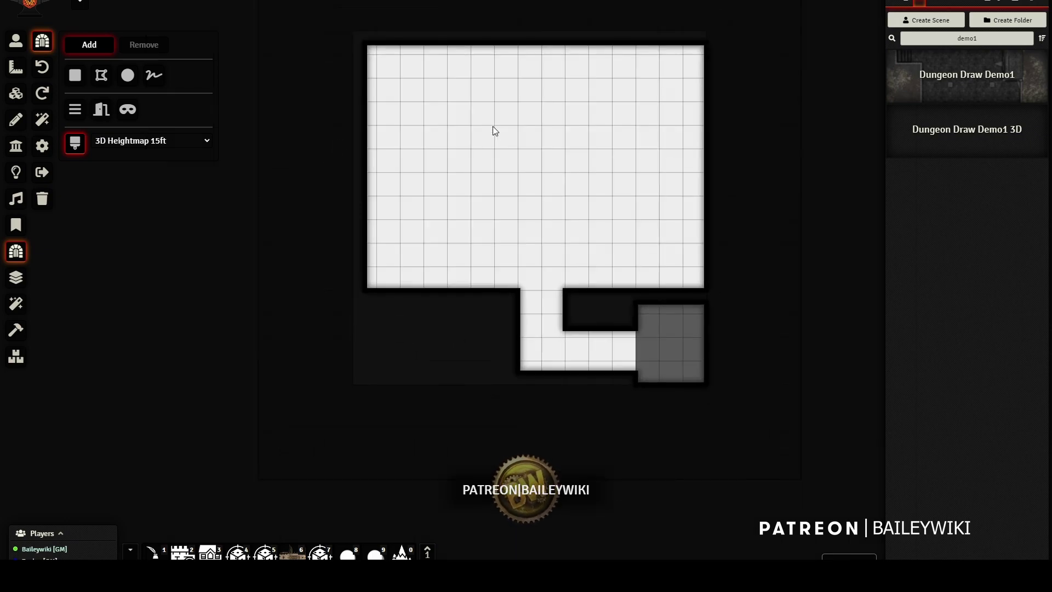
pyautogui.scroll(1, 426, 45)
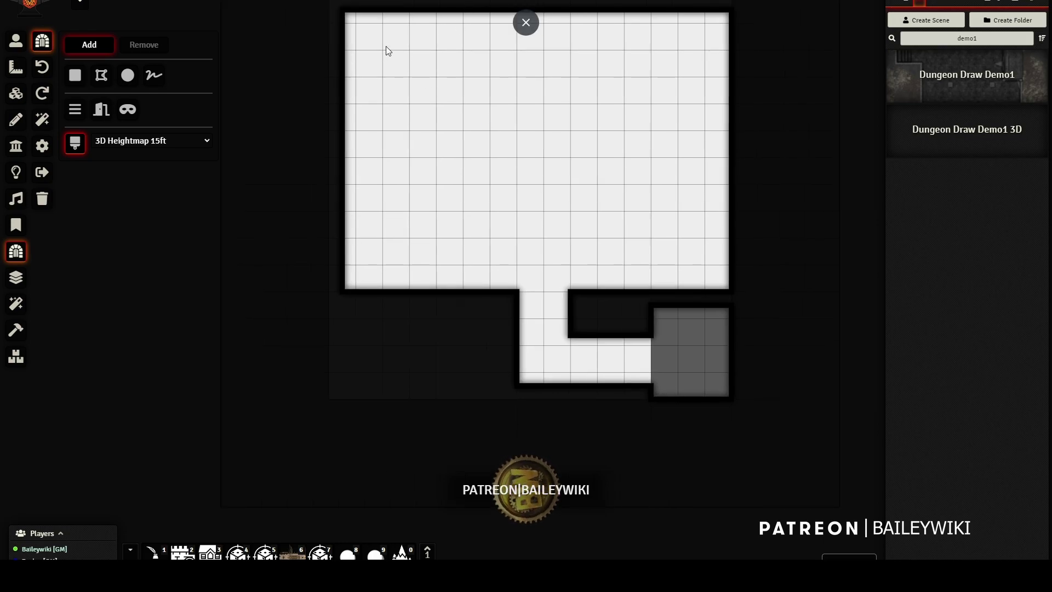
pyautogui.click(742, 77)
pyautogui.click(737, 171)
pyautogui.click(341, 170)
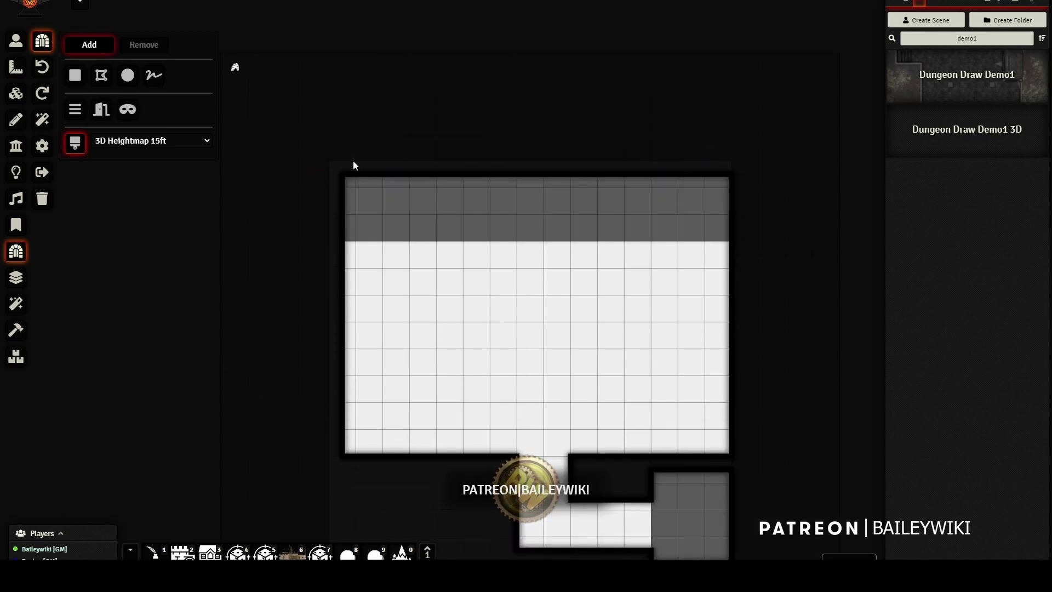
# Paint a full-width band three squares deep directly below the 15ft area with the 3D Heightmap 10ft theme
pyautogui.click(154, 141)
pyautogui.click(155, 176)
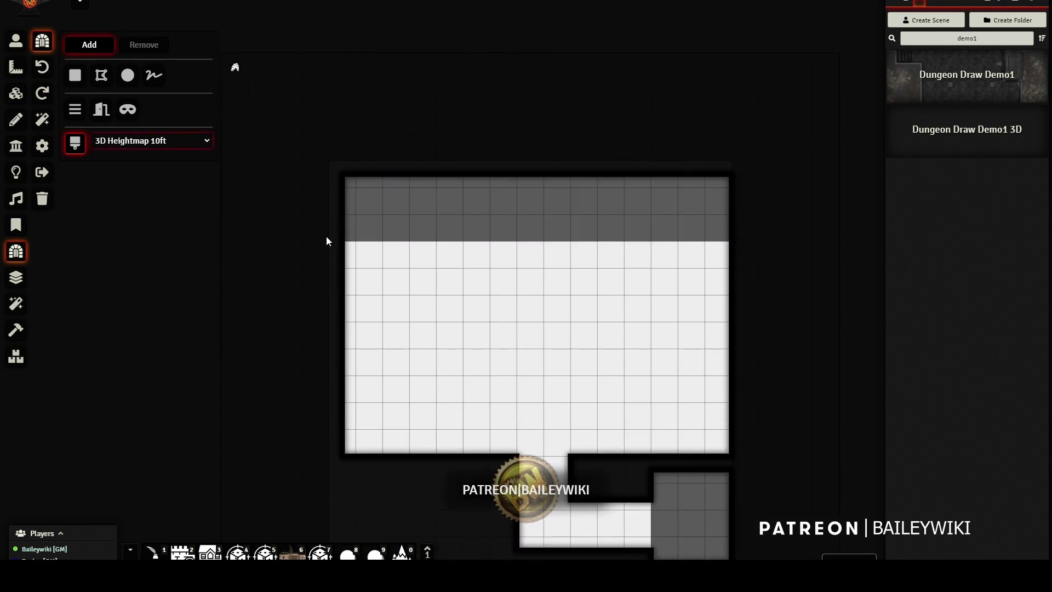
pyautogui.click(328, 241)
pyautogui.click(746, 242)
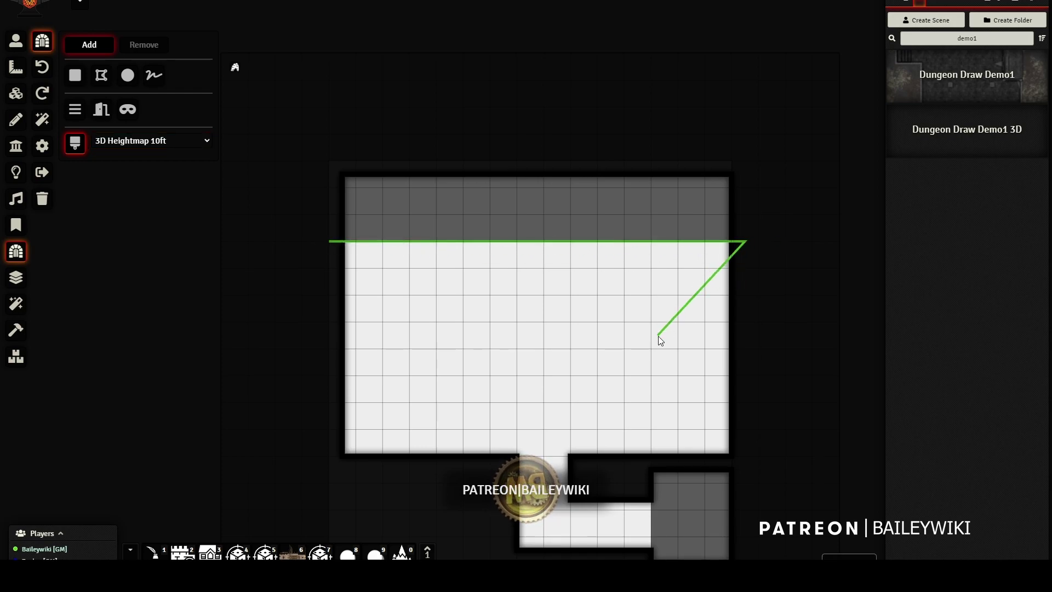
pyautogui.click(746, 325)
pyautogui.doubleClick(333, 327)
# Paint the rest of the large room with the 3D Heightmap 5ft theme, leaving out a five-square-wide area around the corridor entrance
pyautogui.click(464, 455)
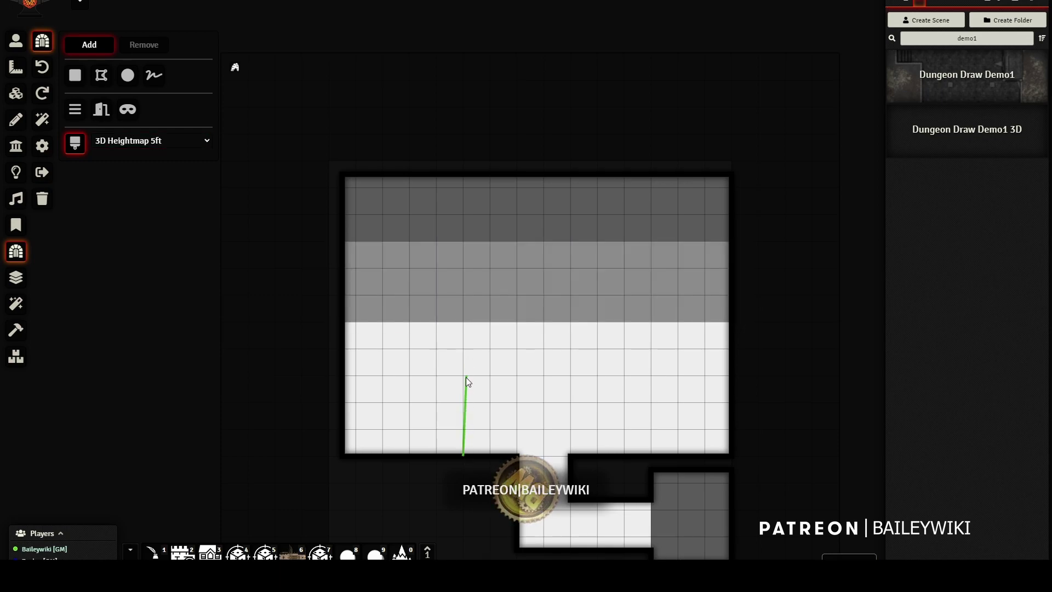
pyautogui.click(463, 376)
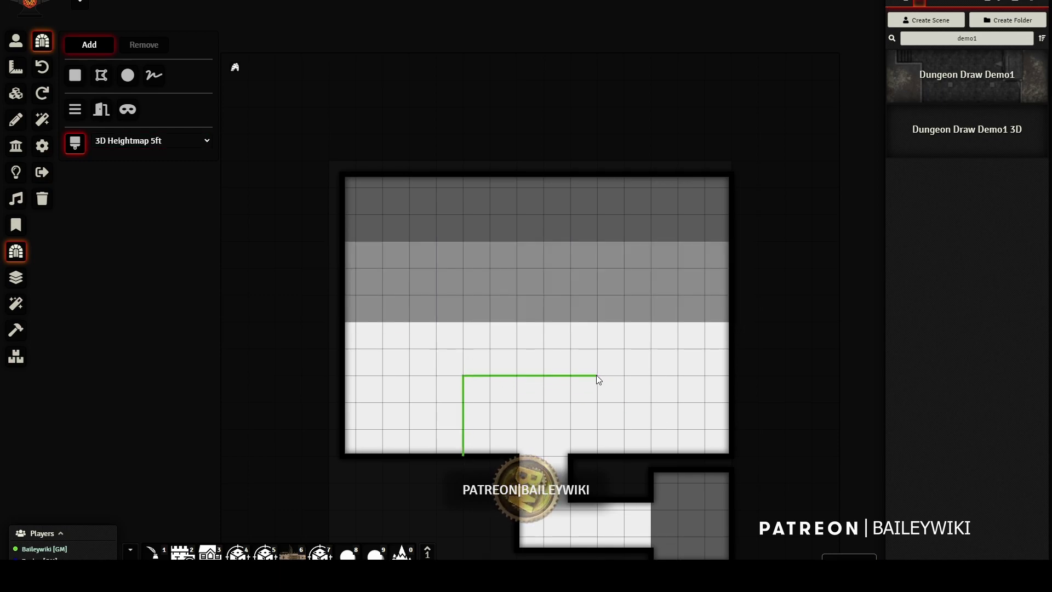
pyautogui.click(597, 376)
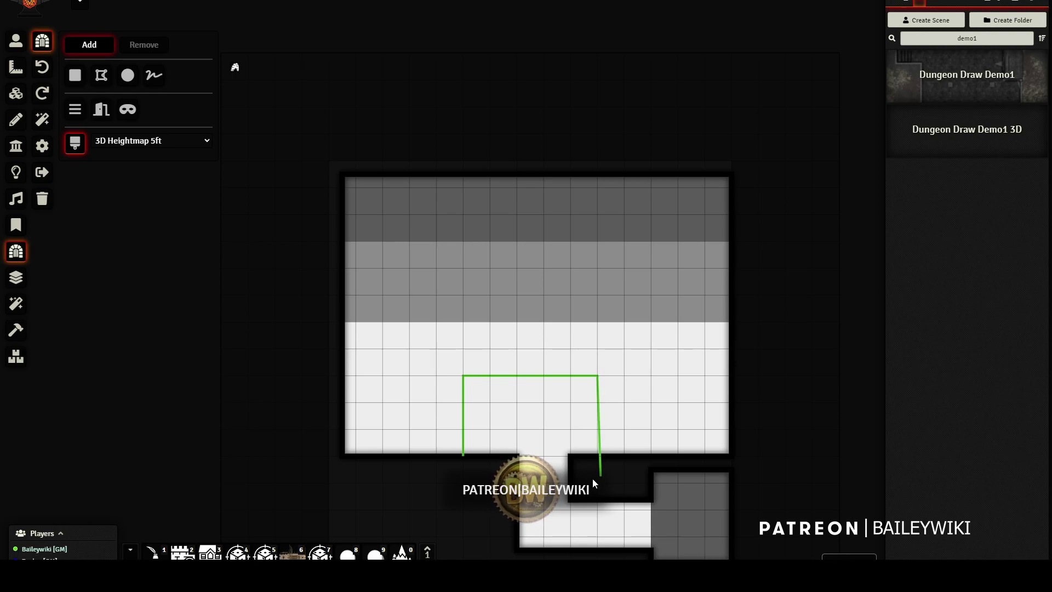
pyautogui.click(601, 460)
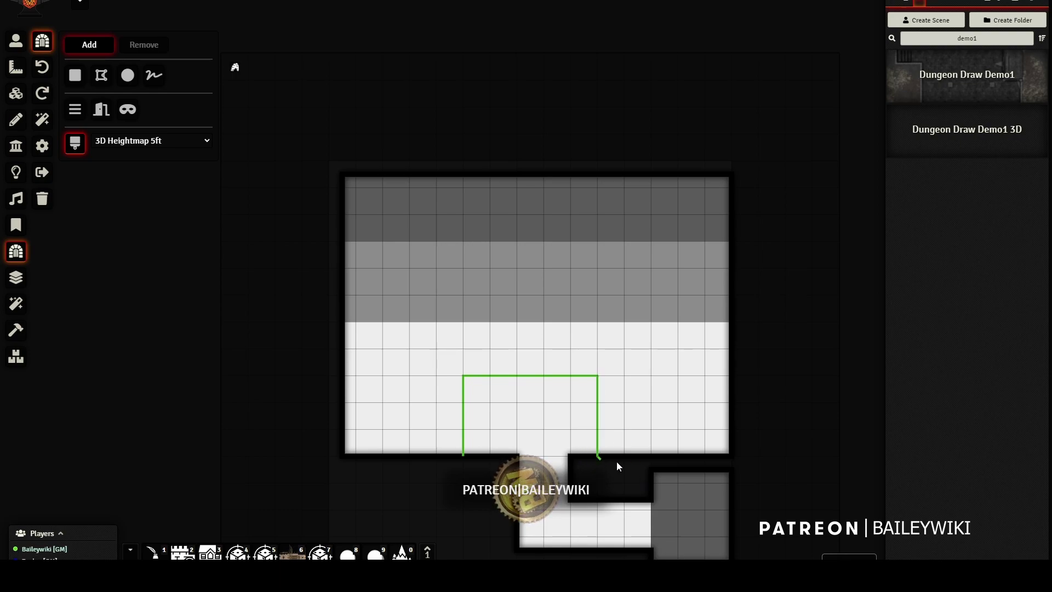
pyautogui.click(735, 456)
pyautogui.click(733, 320)
pyautogui.click(338, 323)
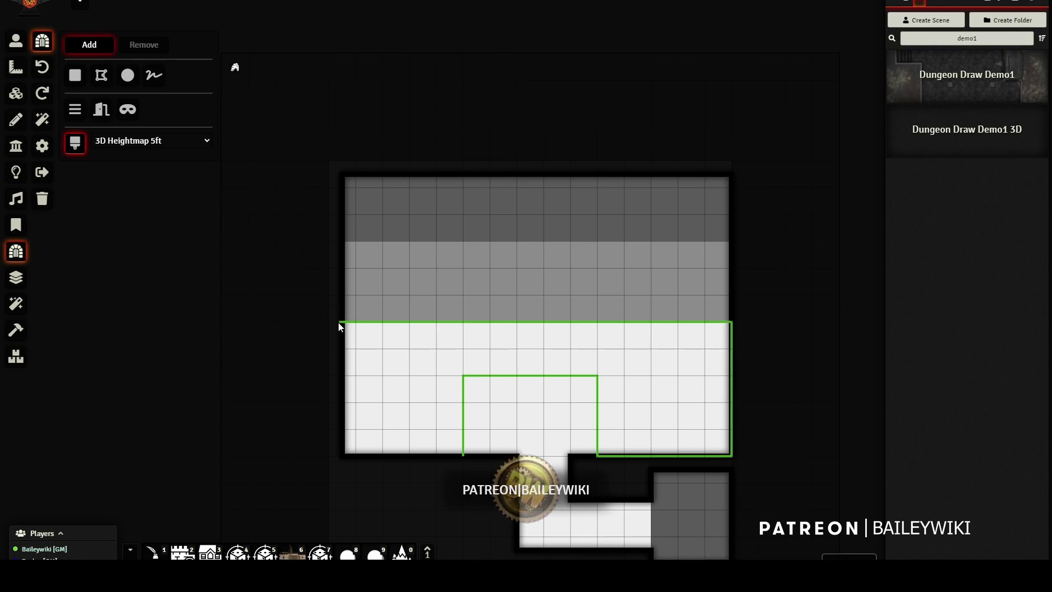
pyautogui.click(342, 463)
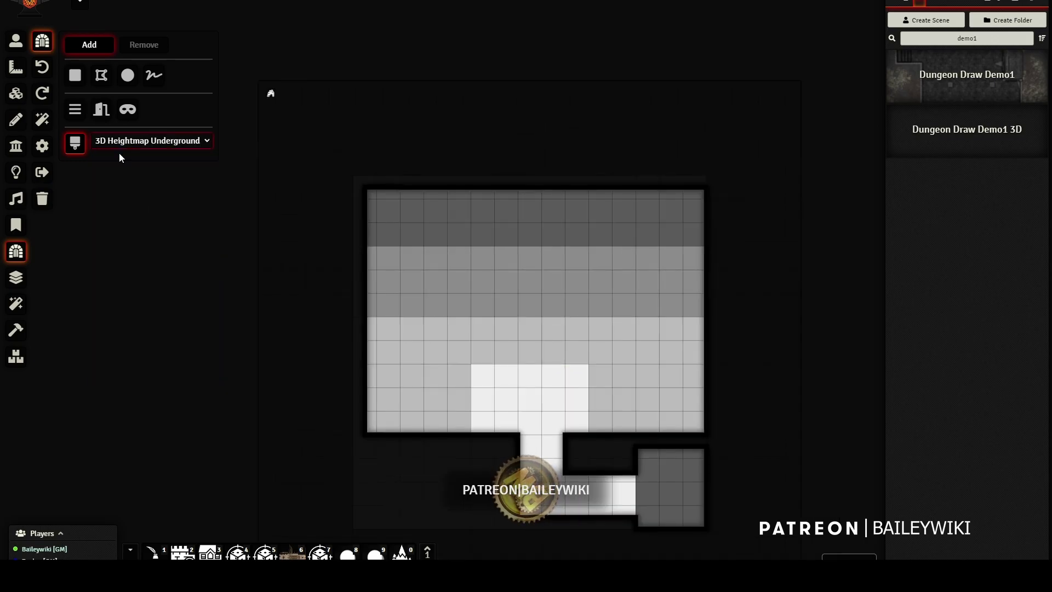
# Repaint the small lower room with the 3D Heightmap Underground theme
pyautogui.click(622, 435)
pyautogui.click(717, 443)
pyautogui.click(718, 526)
pyautogui.click(631, 527)
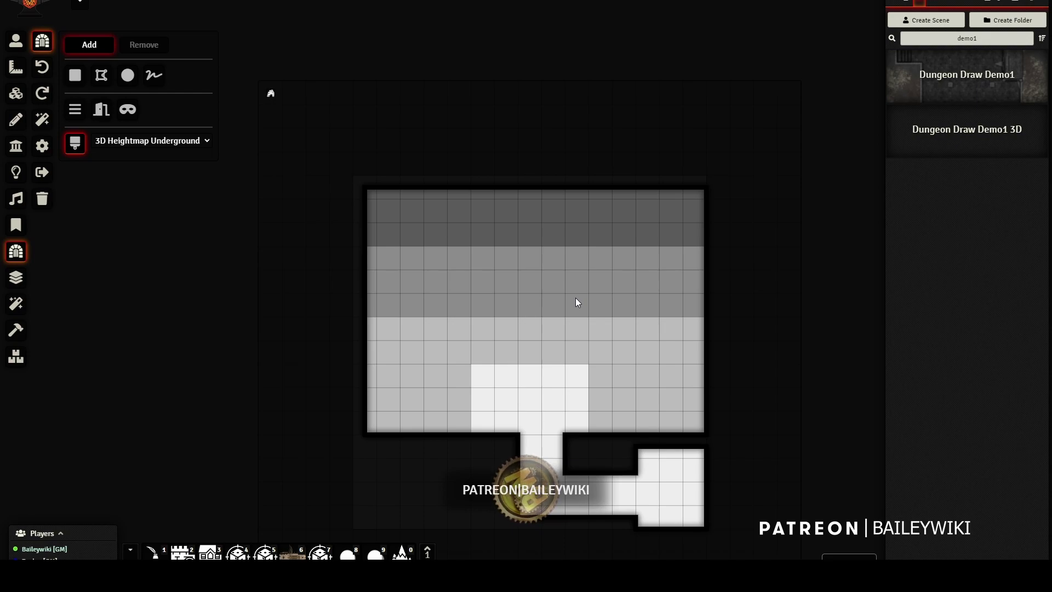
# Export the finished dungeon drawing as a PNG image and switch to the token controls
pyautogui.scroll(-4, 548, 336)
pyautogui.moveTo(549, 344); pyautogui.dragTo(552, 239)
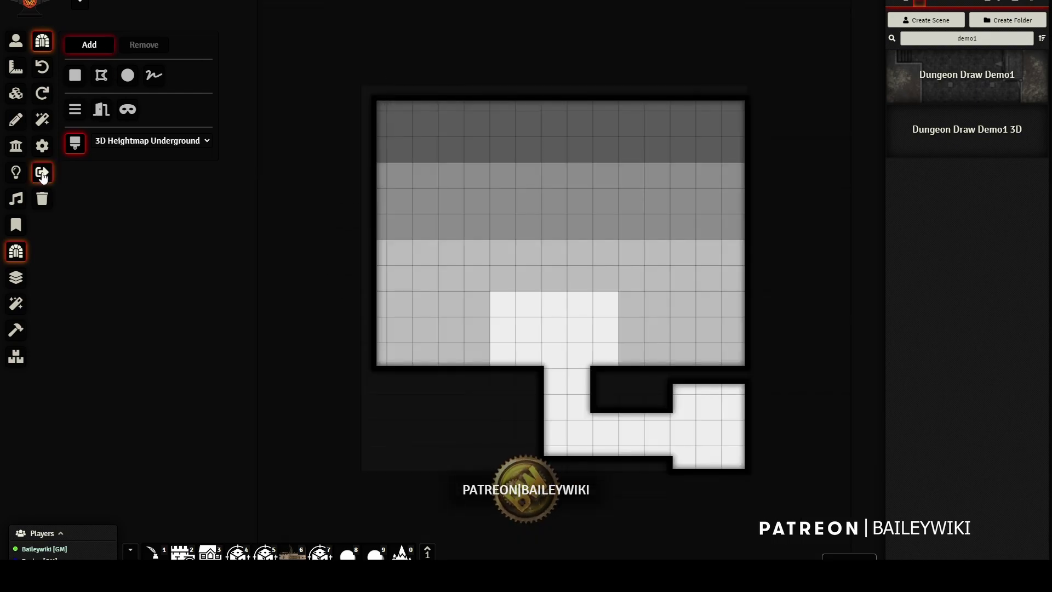
pyautogui.click(43, 176)
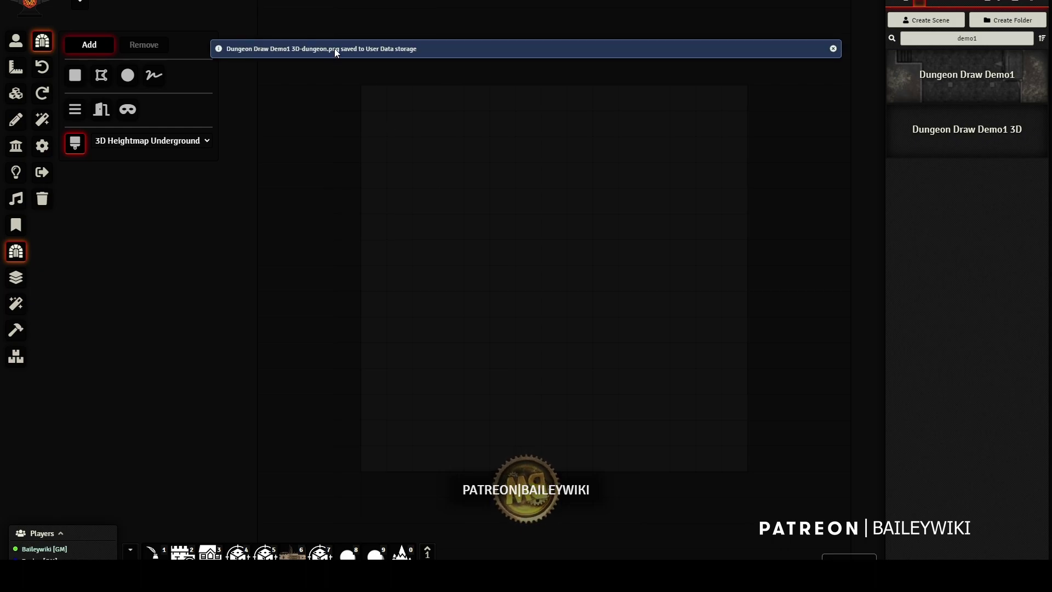
pyautogui.click(335, 50)
pyautogui.click(15, 41)
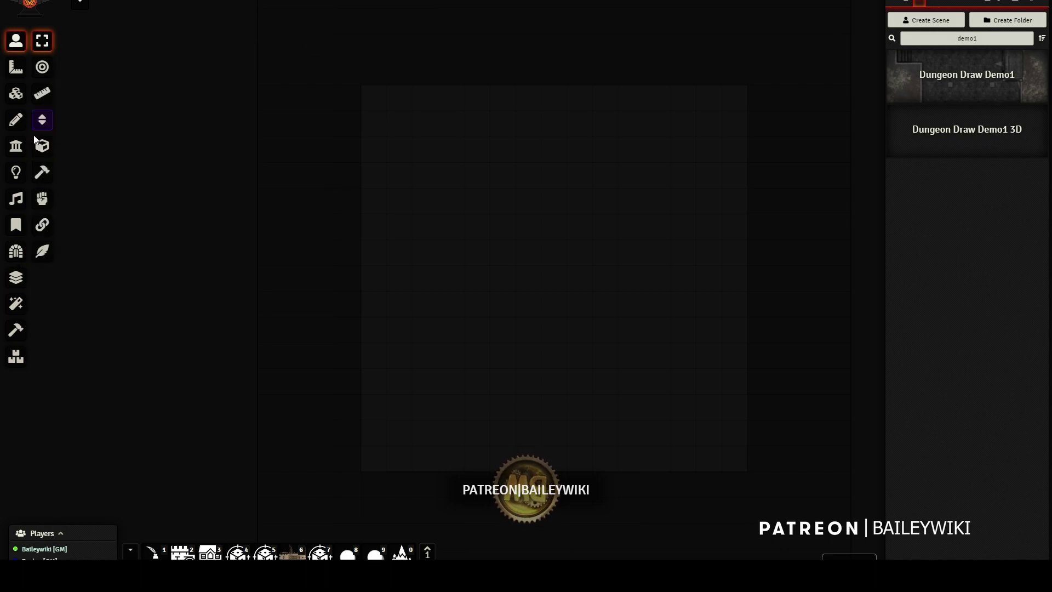
# Switch the scene to its 3D view and delete all of its walls
pyautogui.click(47, 150)
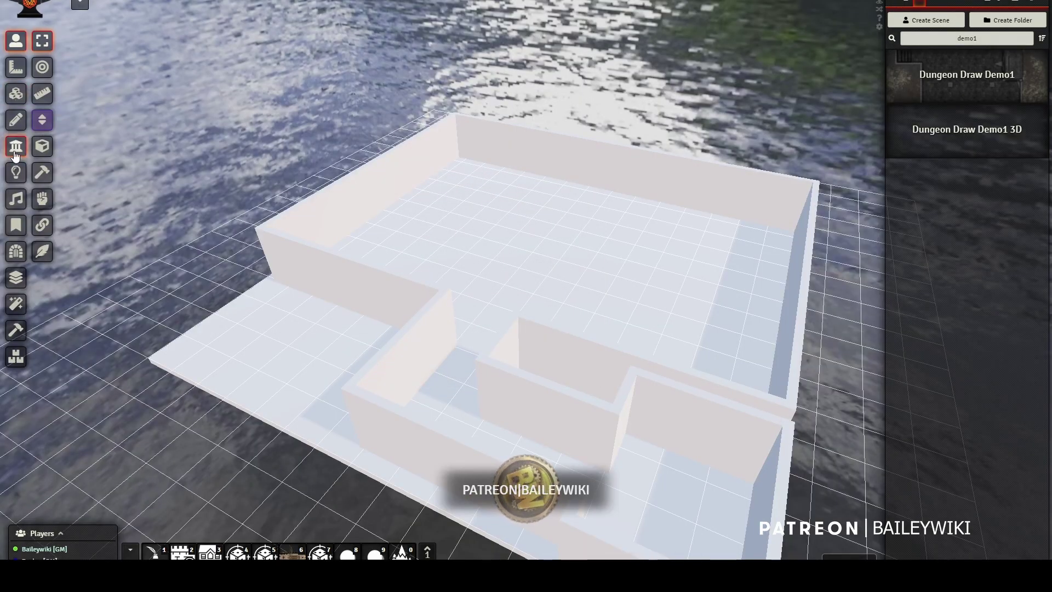
pyautogui.click(15, 154)
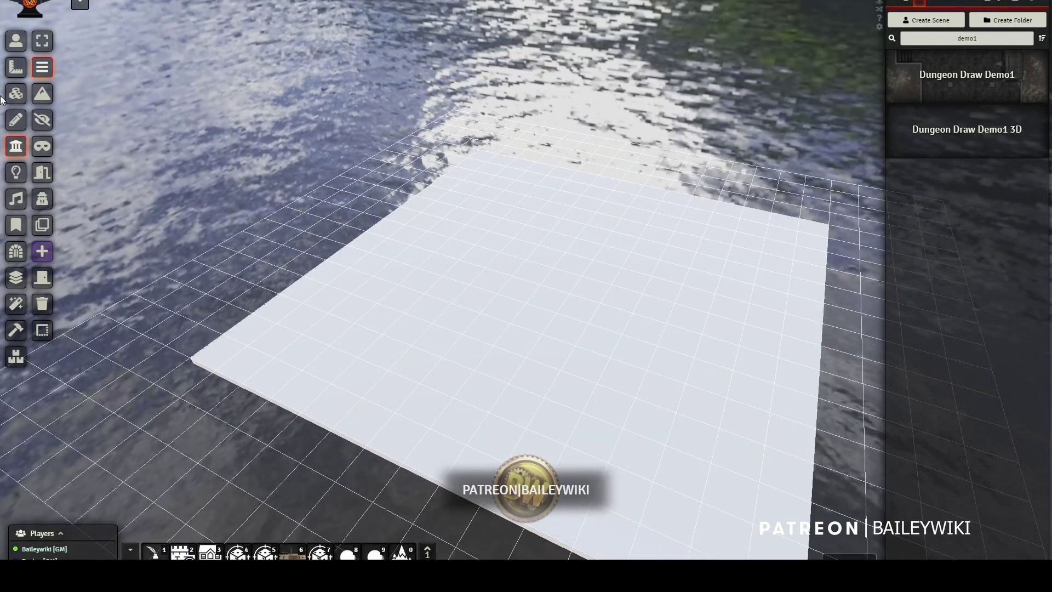
# Place a basic cube tile from the canvas3dcompendium assets/Tiles/Basic folder on the 3D scene
pyautogui.click(23, 95)
pyautogui.click(42, 95)
pyautogui.click(415, 94)
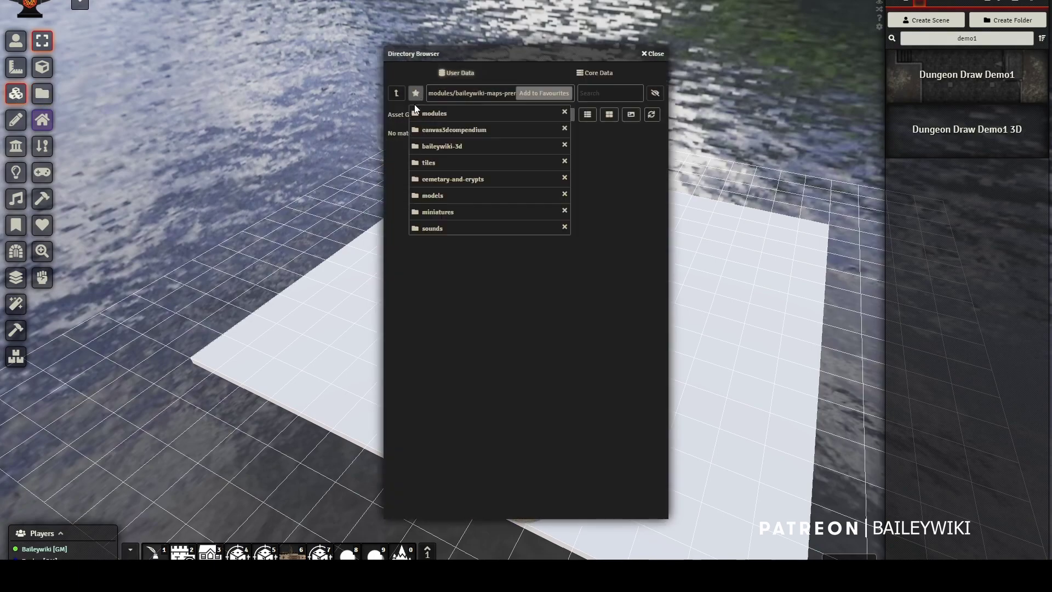
pyautogui.click(465, 137)
pyautogui.click(400, 141)
pyautogui.click(414, 248)
pyautogui.click(419, 152)
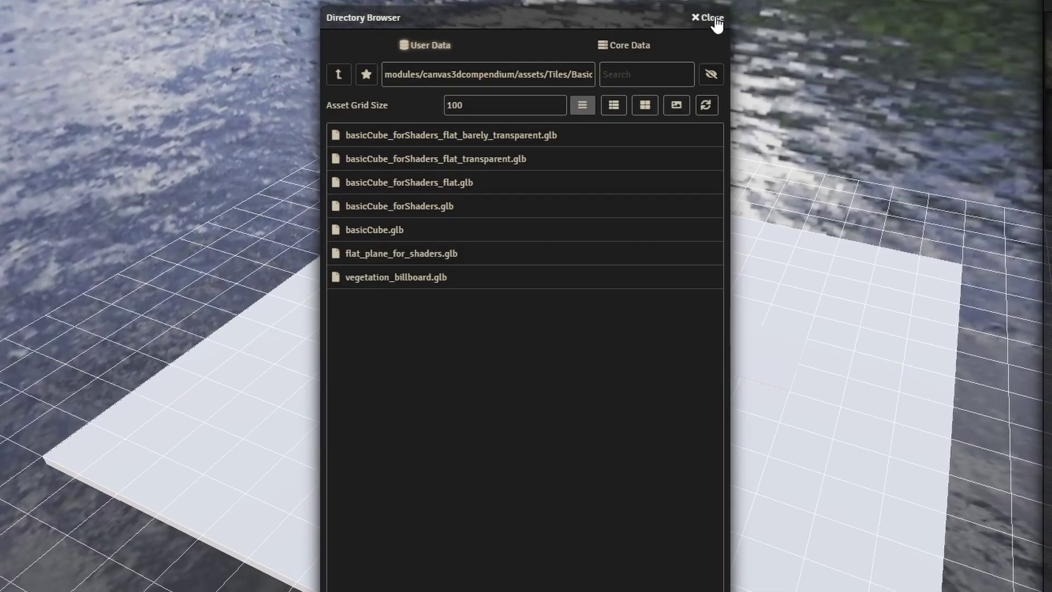
pyautogui.click(656, 54)
# Open the placed cube tile's configuration and clear its blank.webp tile image
pyautogui.doubleClick(678, 286)
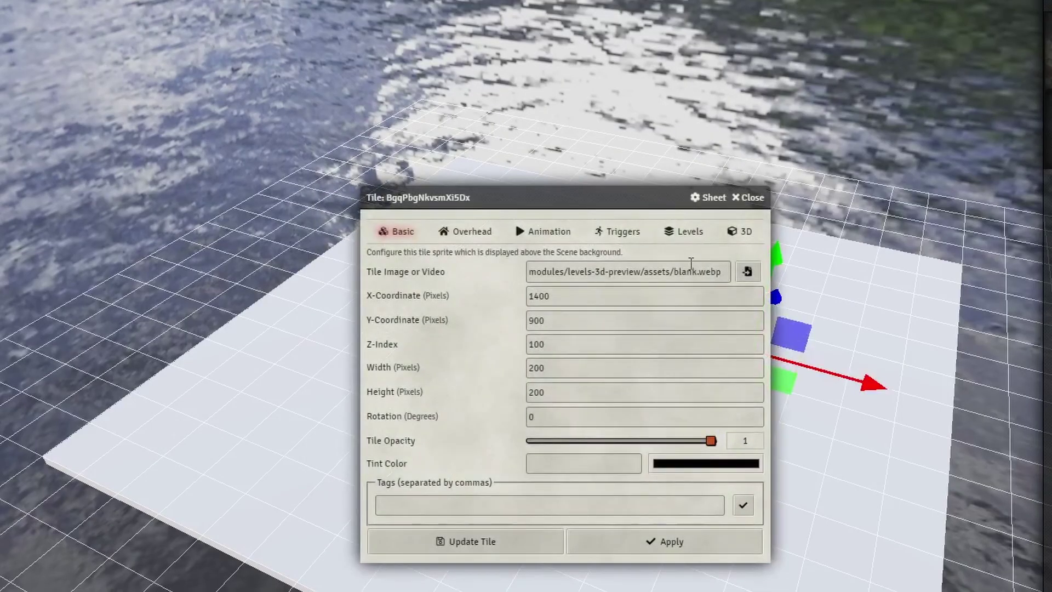
pyautogui.tripleClick(693, 264)
pyautogui.press('BackSpace')
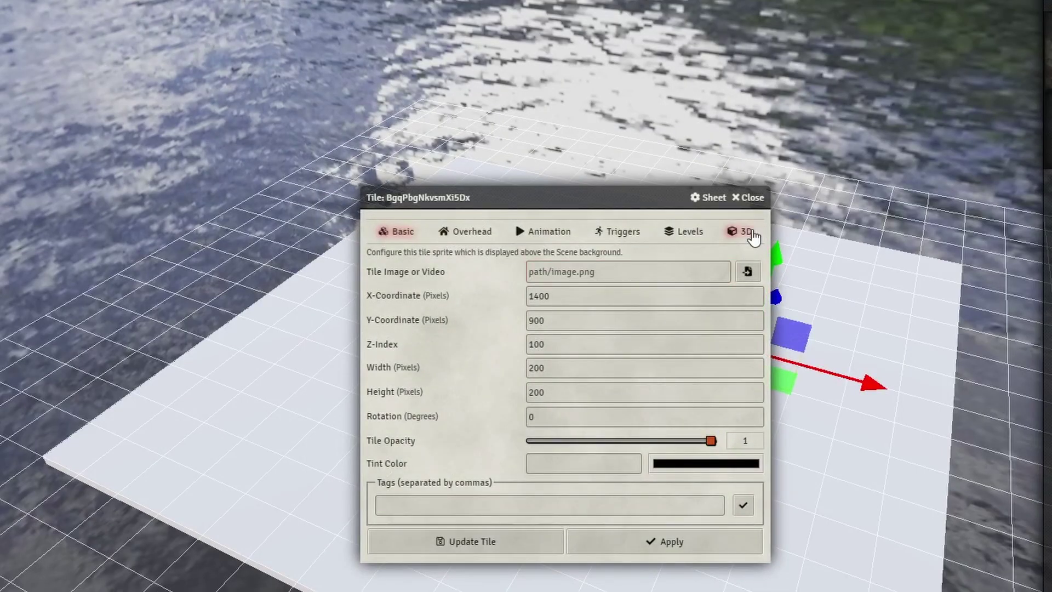
# Set the tile's texture repeat to 3 and assign the exported Dungeon Draw Demo1 3D-dungeon image as its heightmap
pyautogui.click(739, 231)
pyautogui.moveTo(531, 307); pyautogui.dragTo(534, 307)
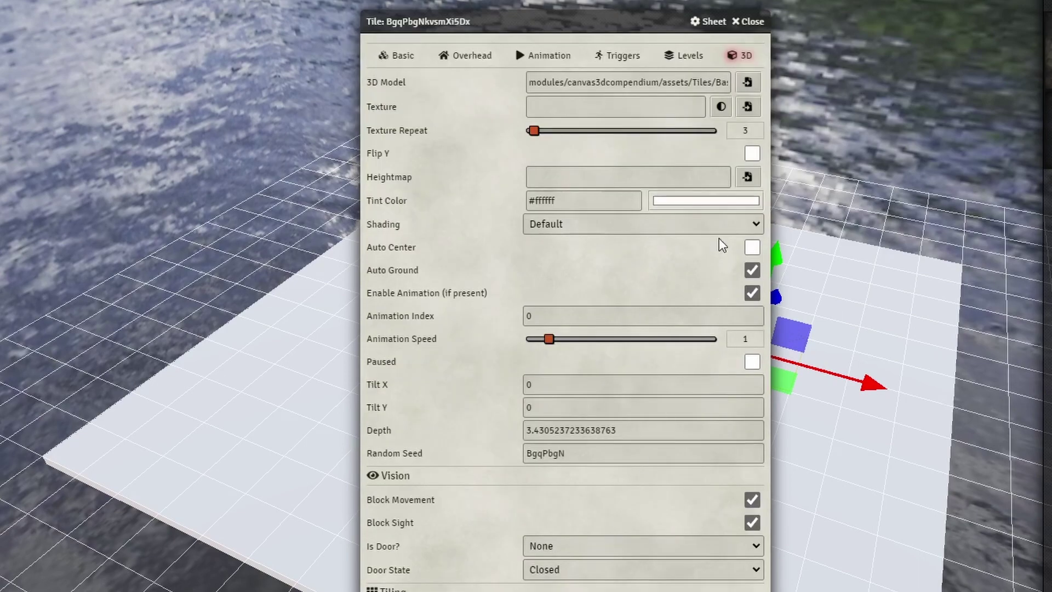
pyautogui.click(747, 176)
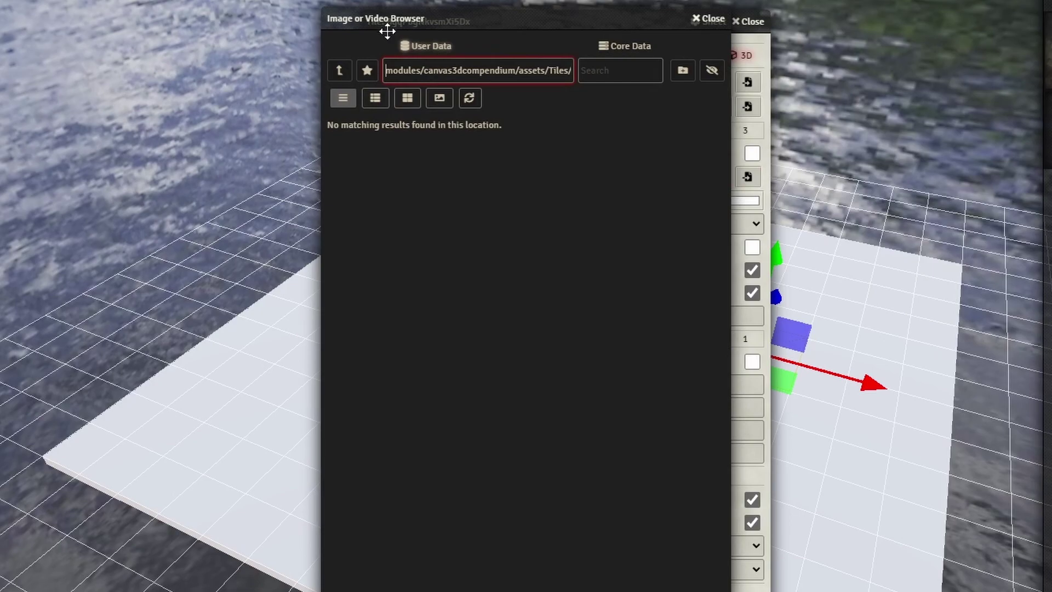
pyautogui.click(345, 70)
pyautogui.click(345, 70)
pyautogui.click(345, 70)
pyautogui.click(345, 70)
pyautogui.moveTo(598, 149)
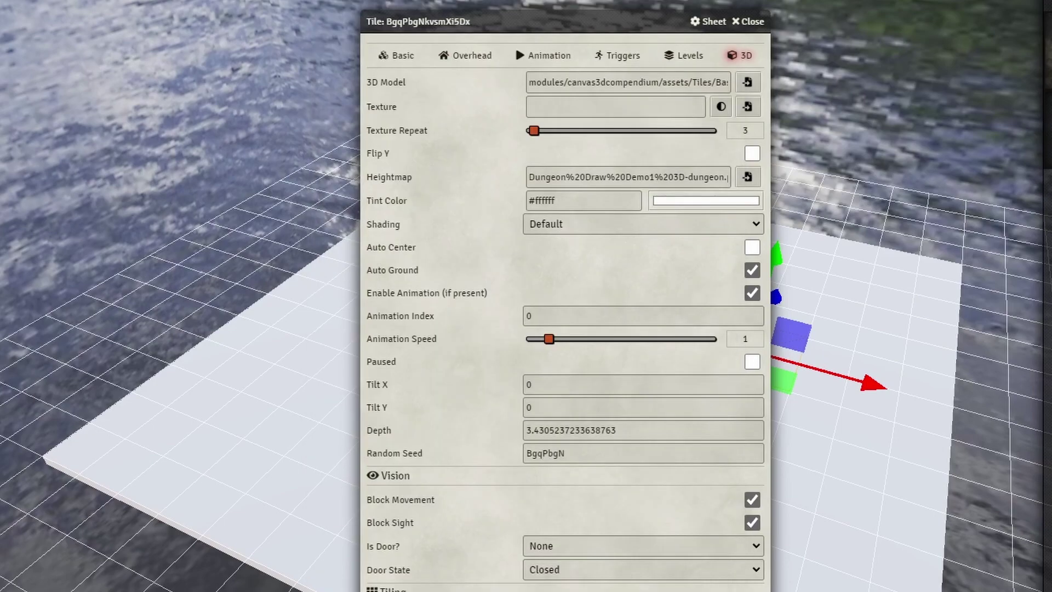
# Search the material library for "brick", assign a dark stone brick material as the tile's texture and apply it
pyautogui.click(722, 107)
pyautogui.click(522, 74)
pyautogui.write('brick')
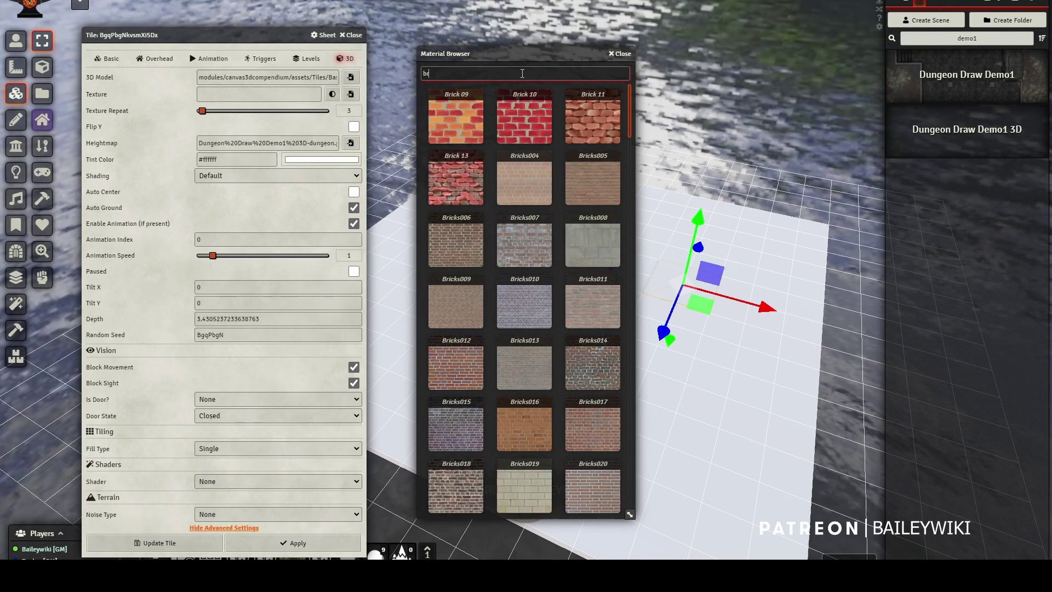
pyautogui.scroll(-20, 526, 252)
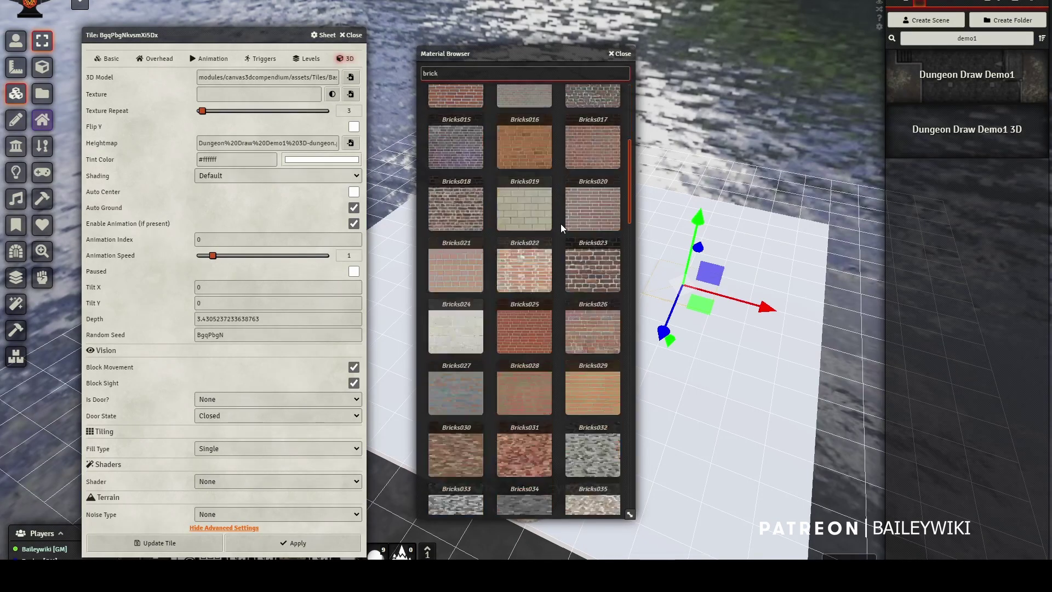
pyautogui.scroll(-4, 477, 395)
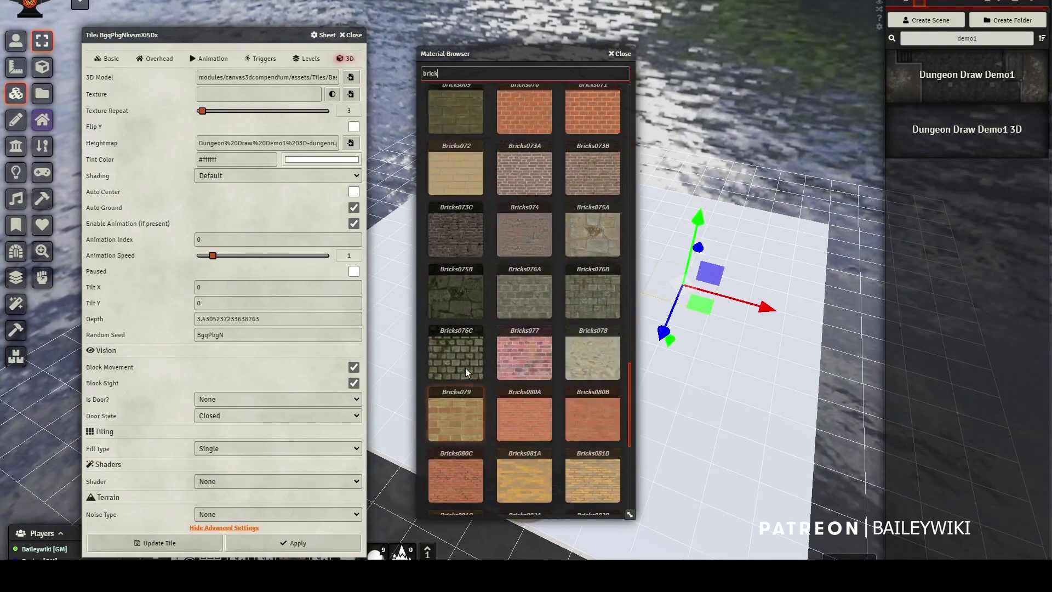
pyautogui.click(621, 53)
pyautogui.click(273, 544)
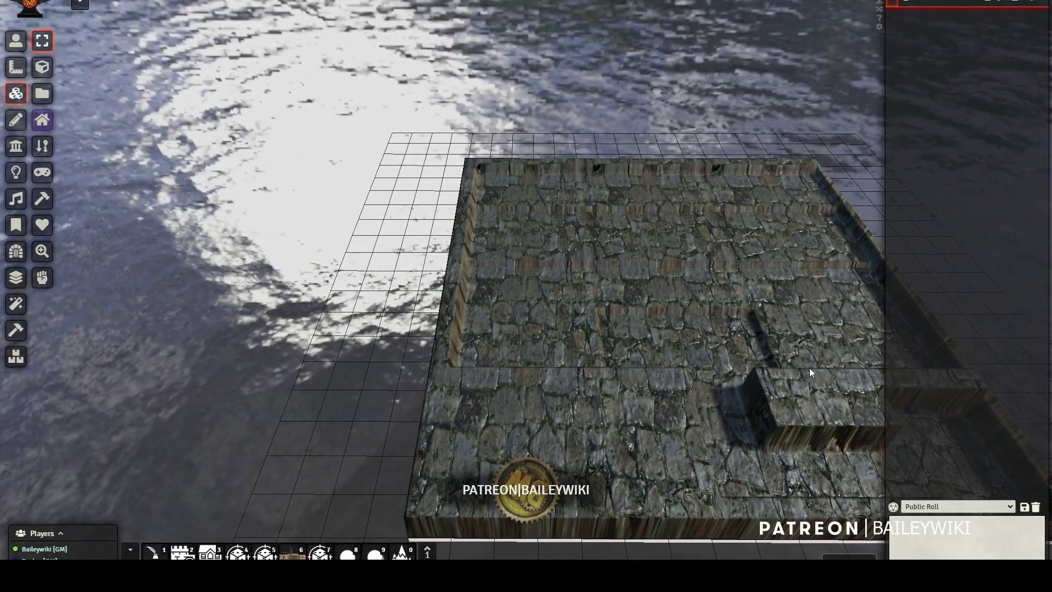
# Set the dungeon tile's texture repeat to 10 and update the tile
pyautogui.moveTo(809, 369); pyautogui.dragTo(676, 319)
pyautogui.doubleClick(694, 315)
pyautogui.click(676, 201)
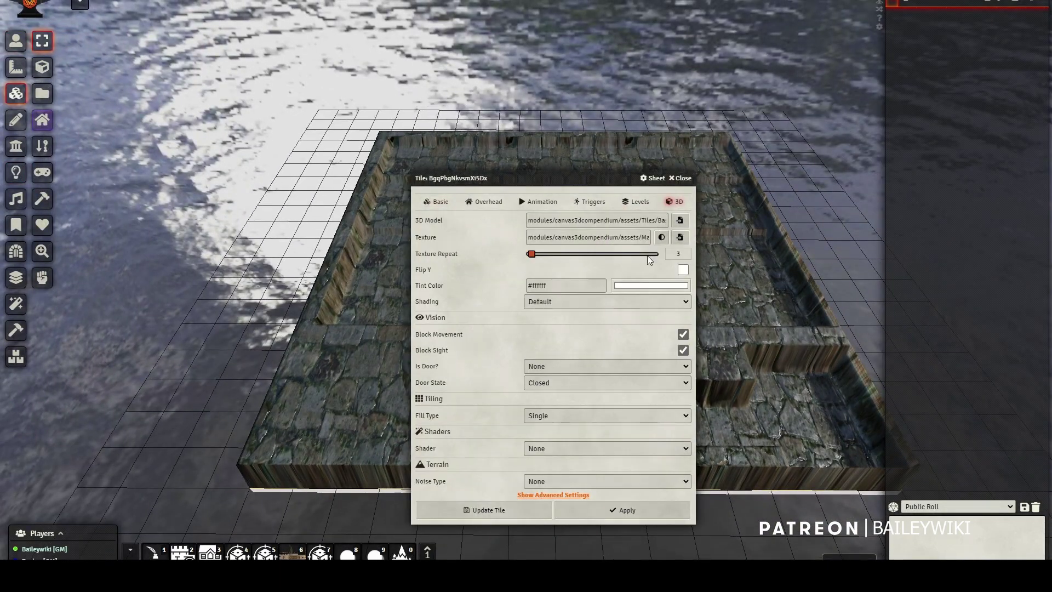
pyautogui.click(620, 501)
pyautogui.click(496, 510)
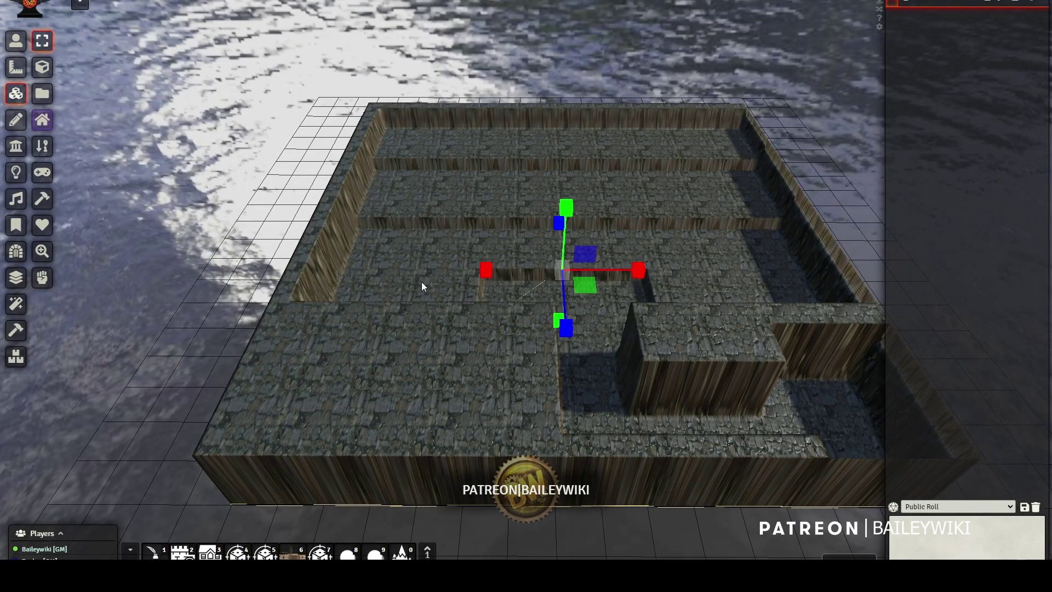
# Set the dungeon tile's shader to Triplanar Mapping and update the tile
pyautogui.doubleClick(422, 282)
pyautogui.click(681, 194)
pyautogui.click(571, 455)
pyautogui.click(570, 496)
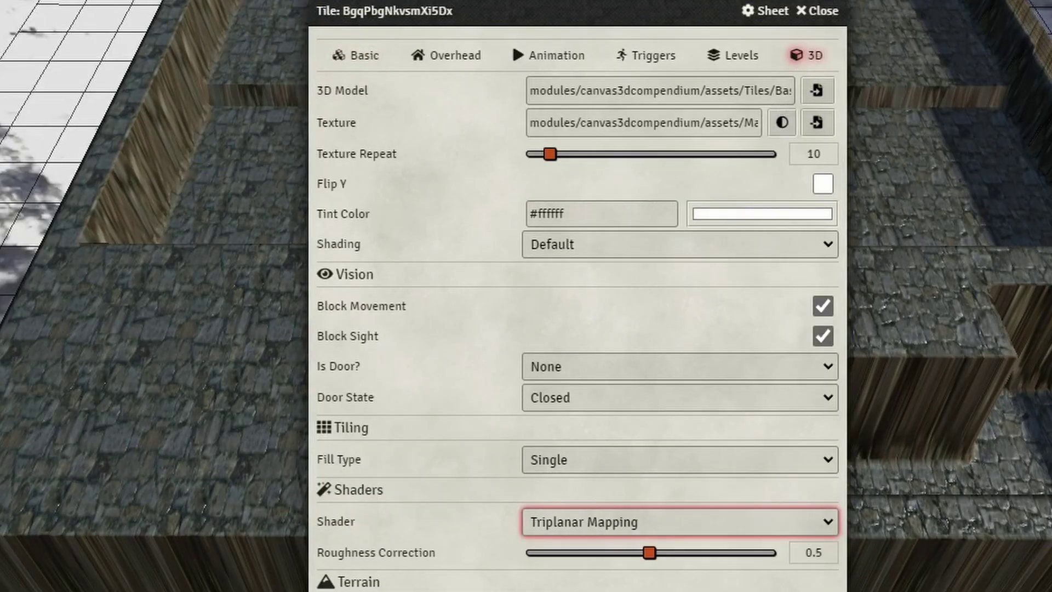
pyautogui.click(575, 590)
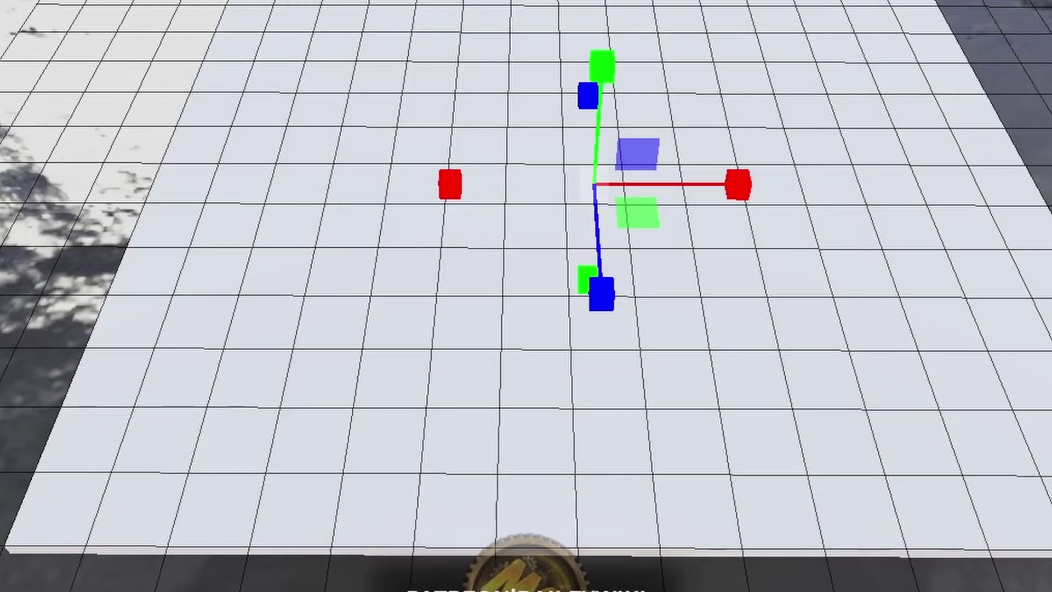
# Set the dungeon tile's texture repeat to 35 and update the tile
pyautogui.scroll(5, 544, 117)
pyautogui.moveTo(364, 353); pyautogui.dragTo(356, 386)
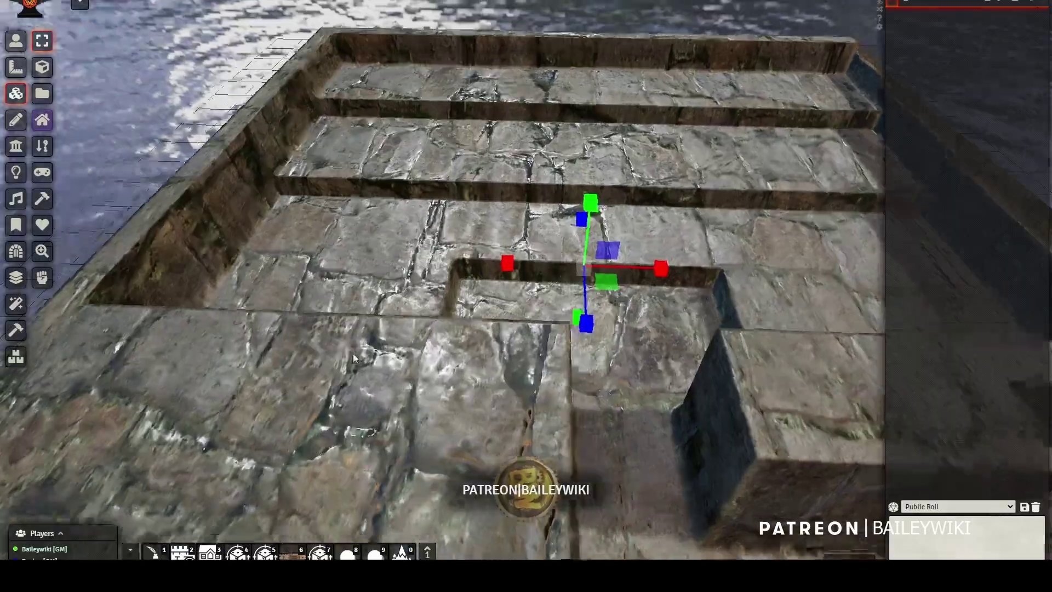
pyautogui.doubleClick(356, 386)
pyautogui.click(678, 203)
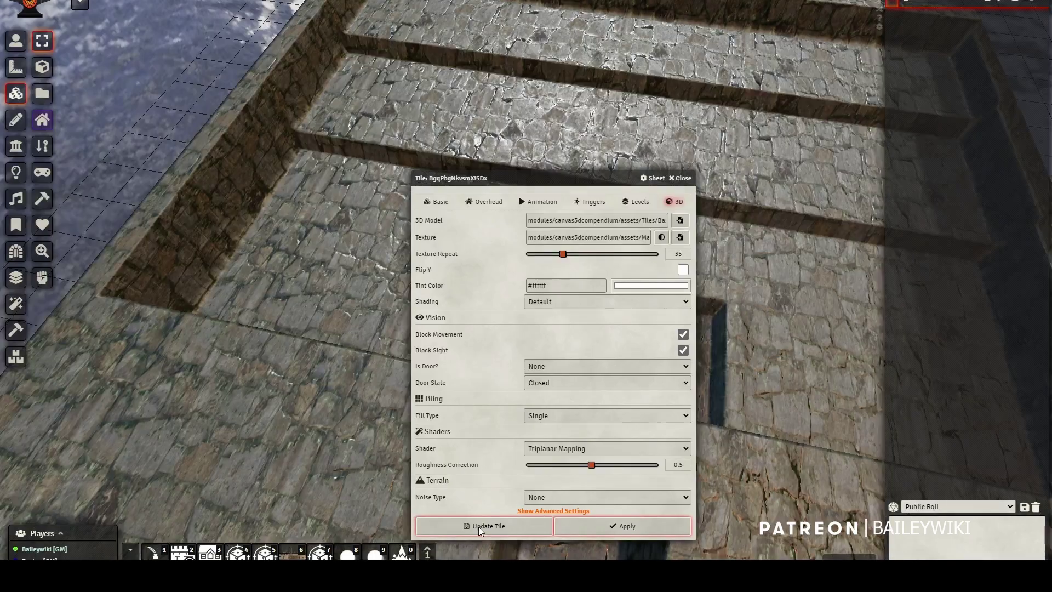
pyautogui.click(479, 527)
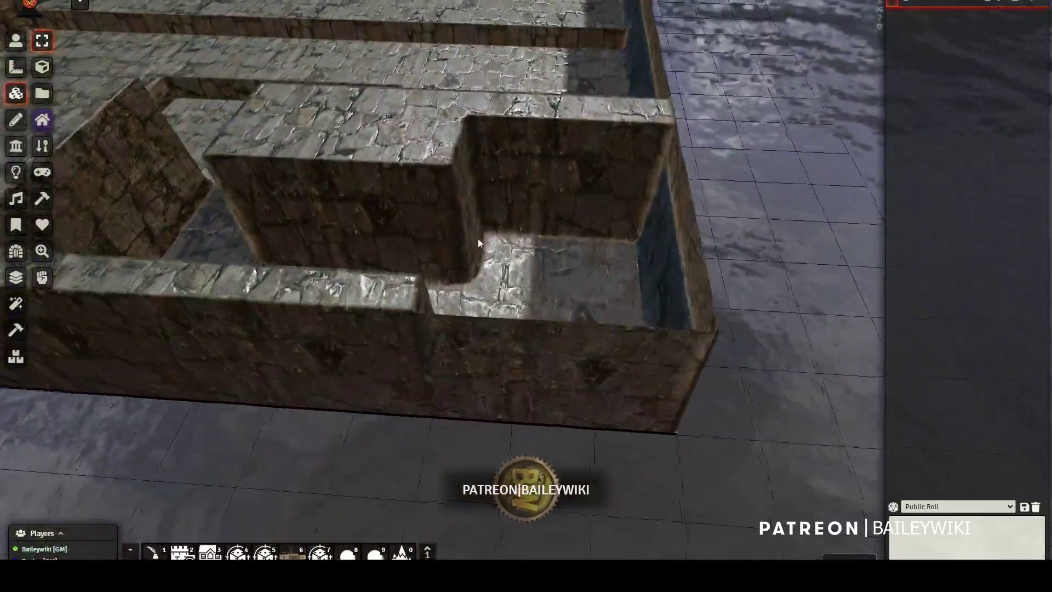
# Search the actors directory for "vi"
pyautogui.moveTo(478, 243); pyautogui.dragTo(508, 295)
pyautogui.scroll(-3, 555, 334)
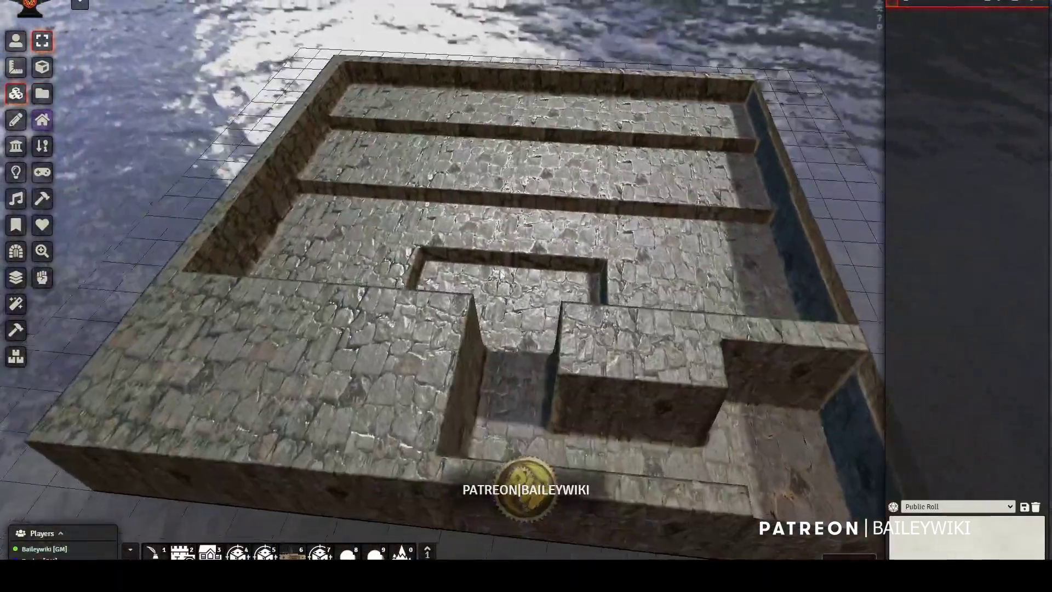
pyautogui.click(935, 3)
pyautogui.click(974, 40)
pyautogui.write('vi')
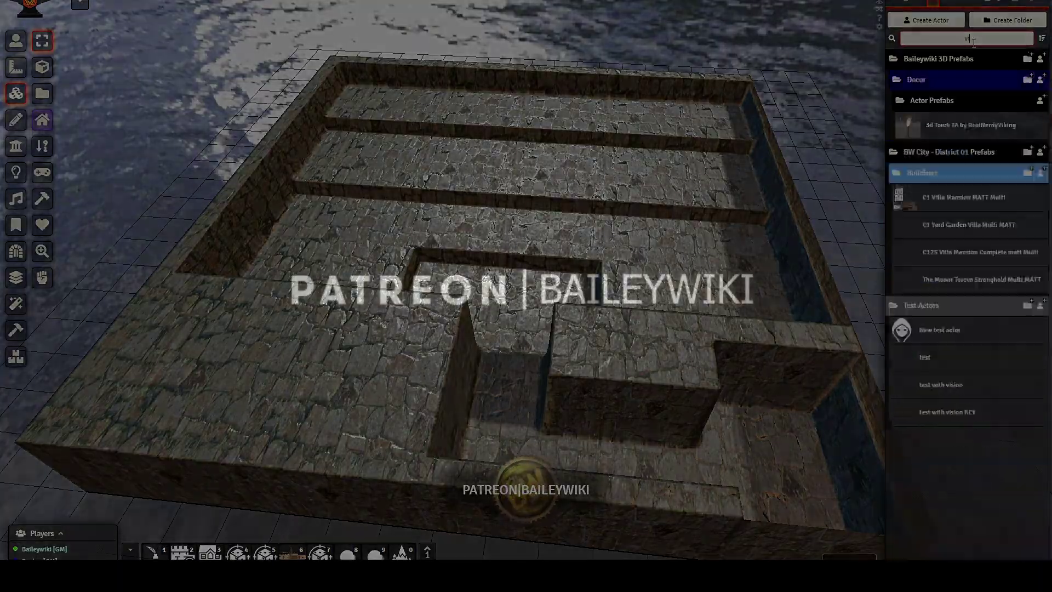